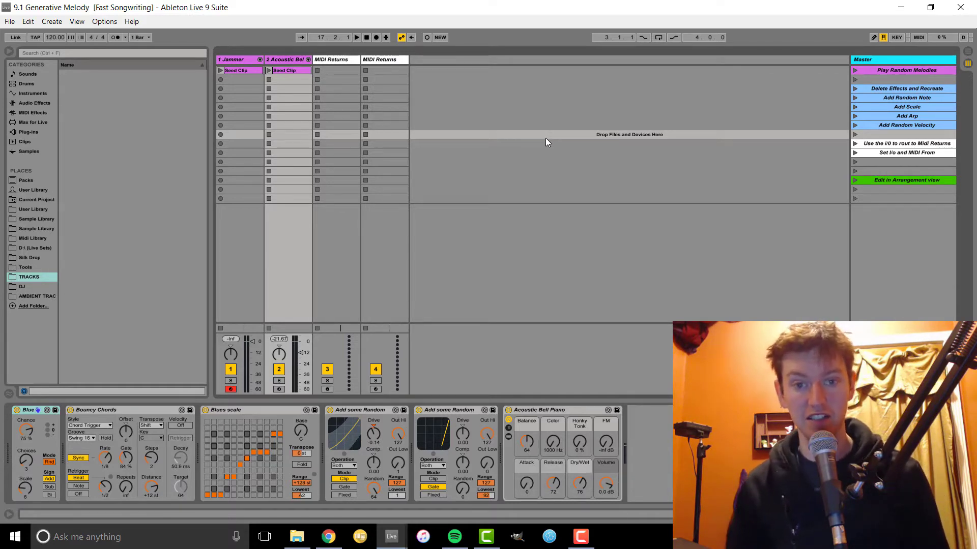
Open the Jammer track's Seed Clip, fold its note editor to the used note, and inspect the clip's notes at an enlarged size
click(269, 71)
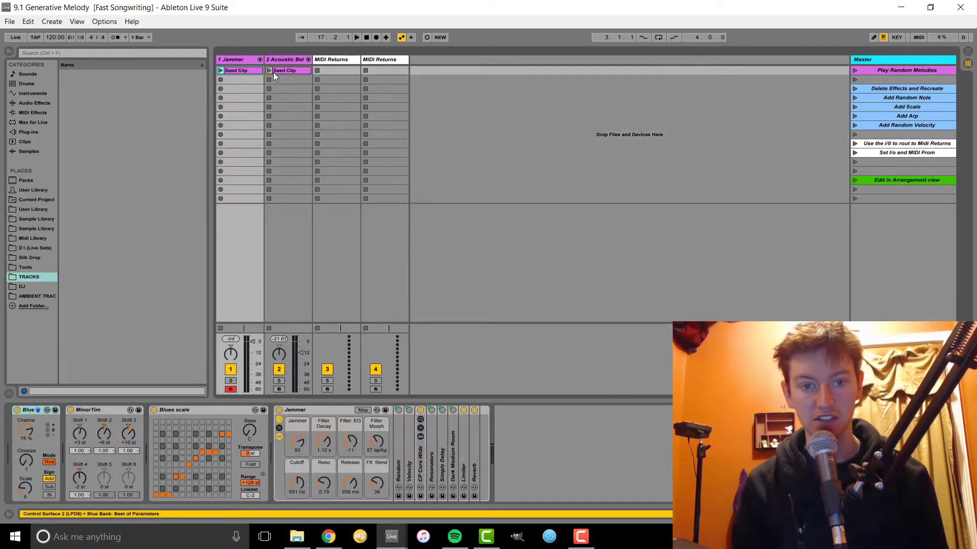
click(260, 71)
click(256, 70)
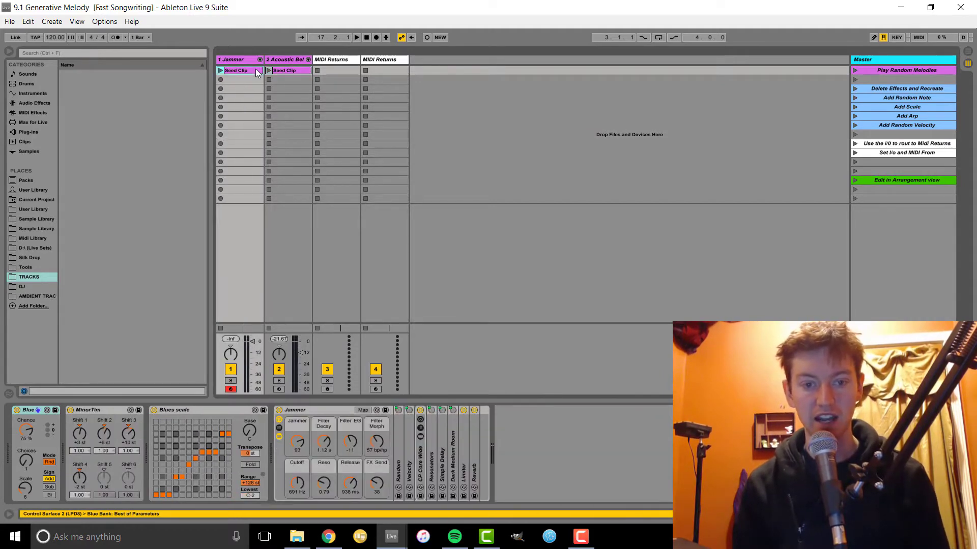
double_click(255, 70)
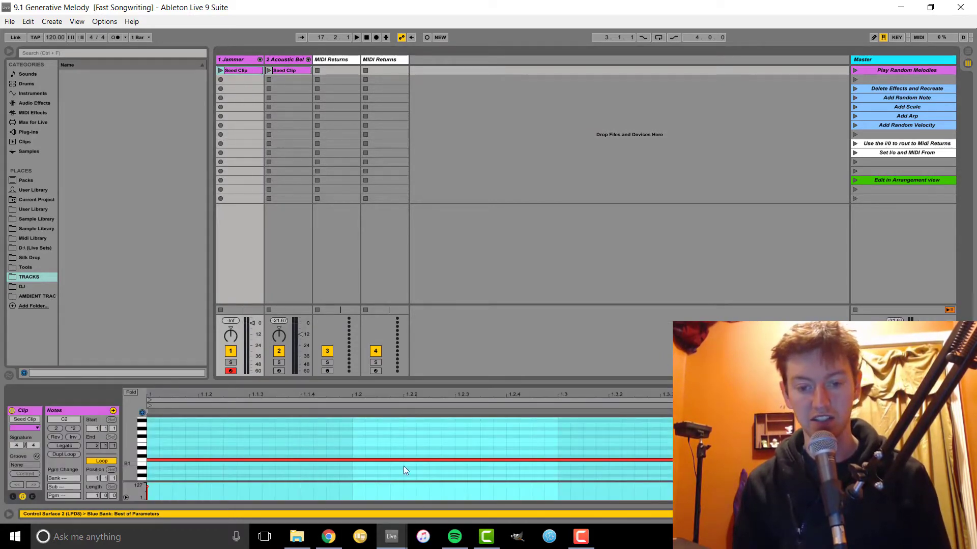
drag(413, 381, 427, 201)
click(130, 210)
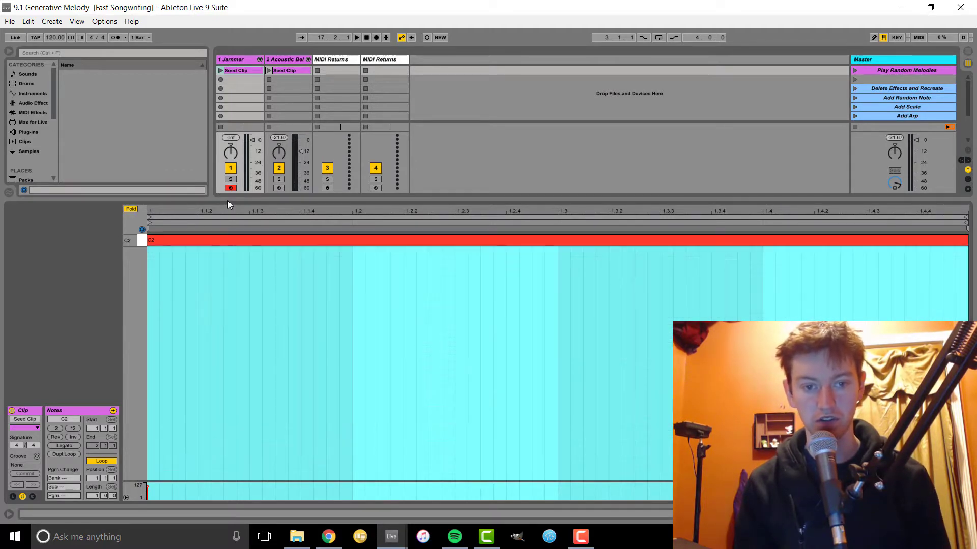
drag(227, 201, 189, 424)
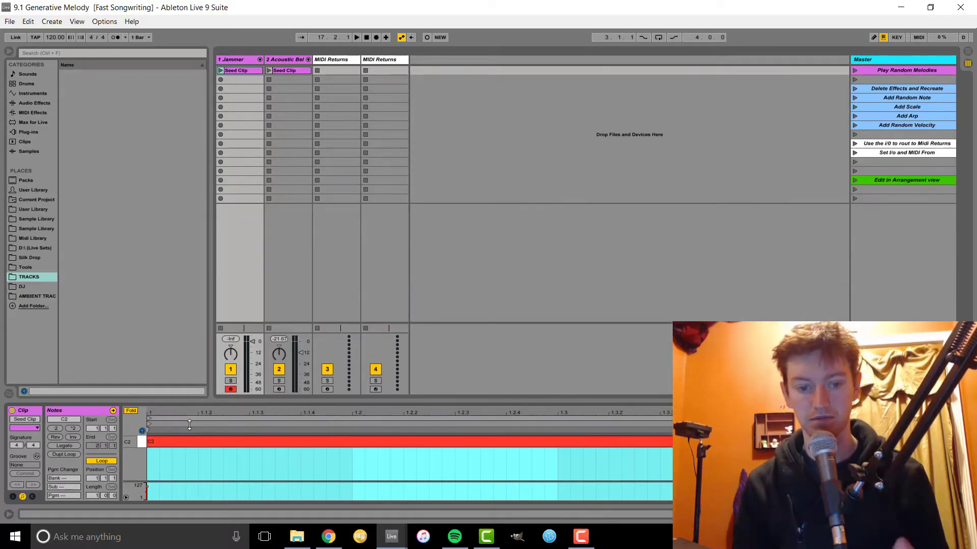
Play the Jammer track's Seed Clip with its devices shown, and start the Acoustic Bell track's Seed Clip as well
click(249, 71)
click(221, 71)
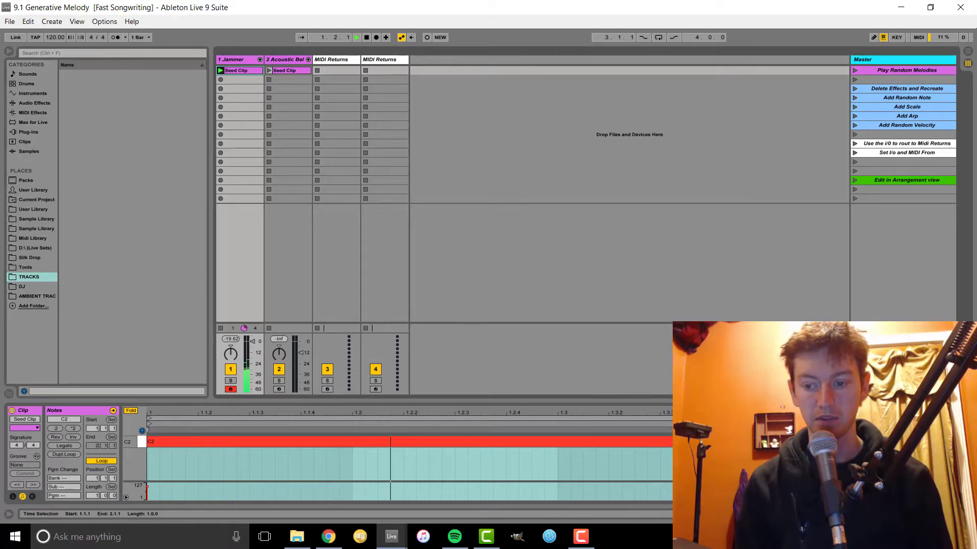
key(shift+Tab)
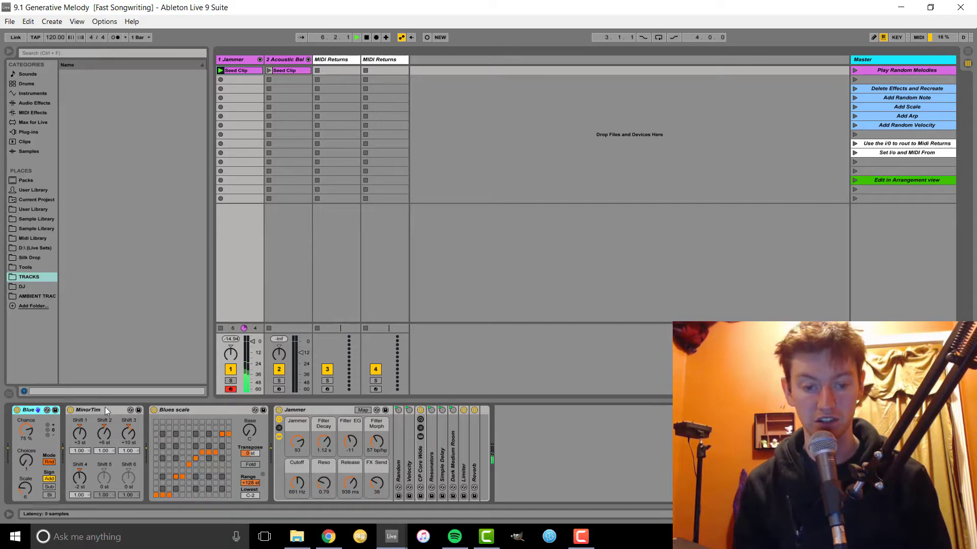
click(307, 80)
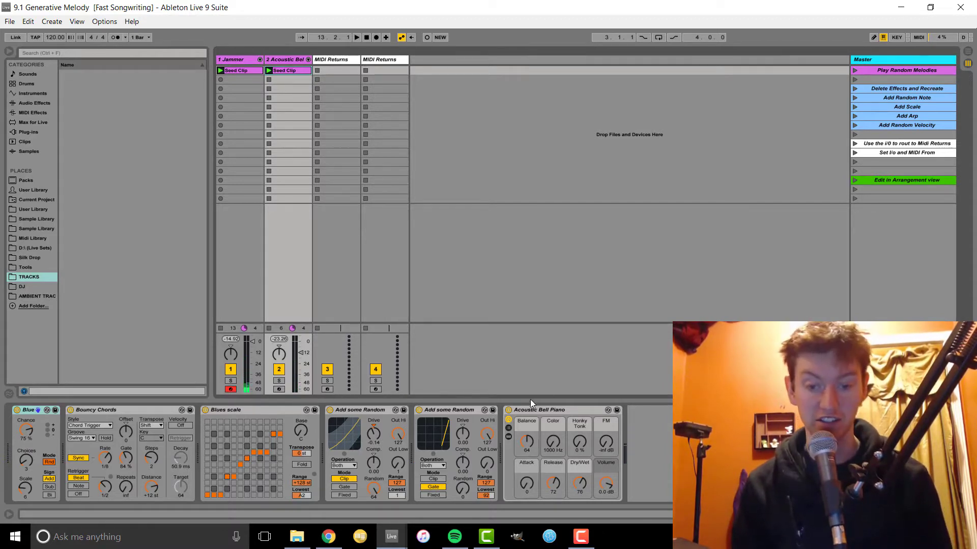
Delete all five MIDI effects, from Blue through the second Add some Random, ahead of Acoustic Bell Piano
click(460, 411)
shift+click(35, 410)
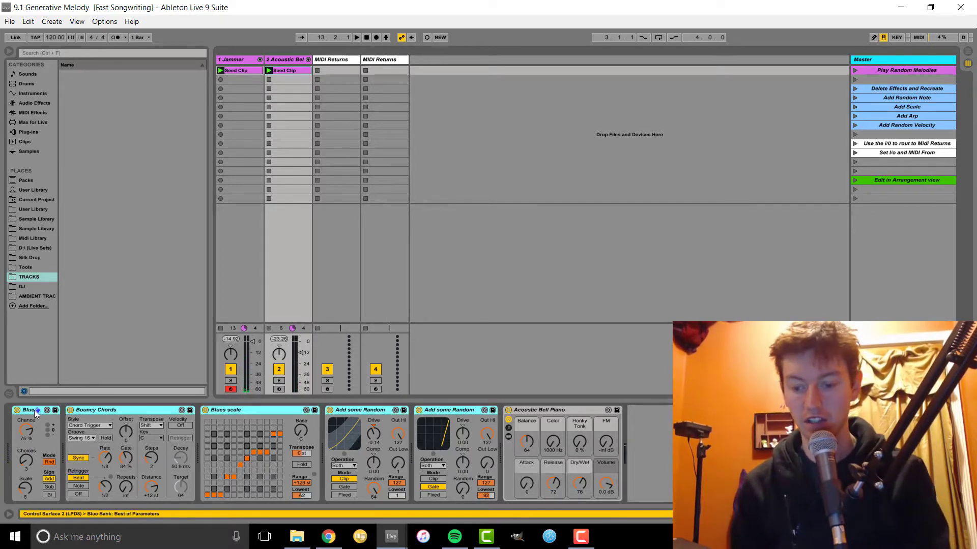
key(Delete)
Delete the Blue, MinorTim and Blues scale effects from the Jammer track and start playback to hear the plain clips
click(239, 60)
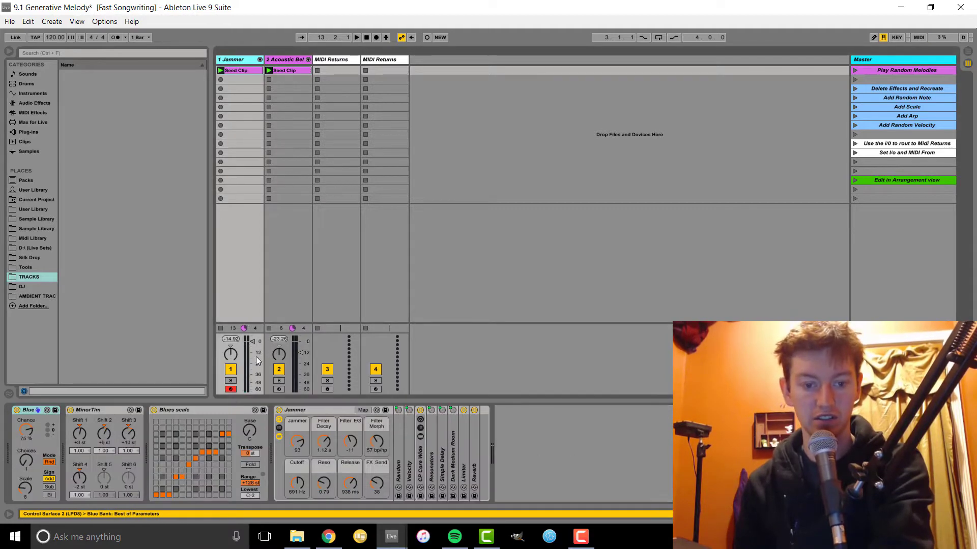
click(201, 410)
shift+click(41, 409)
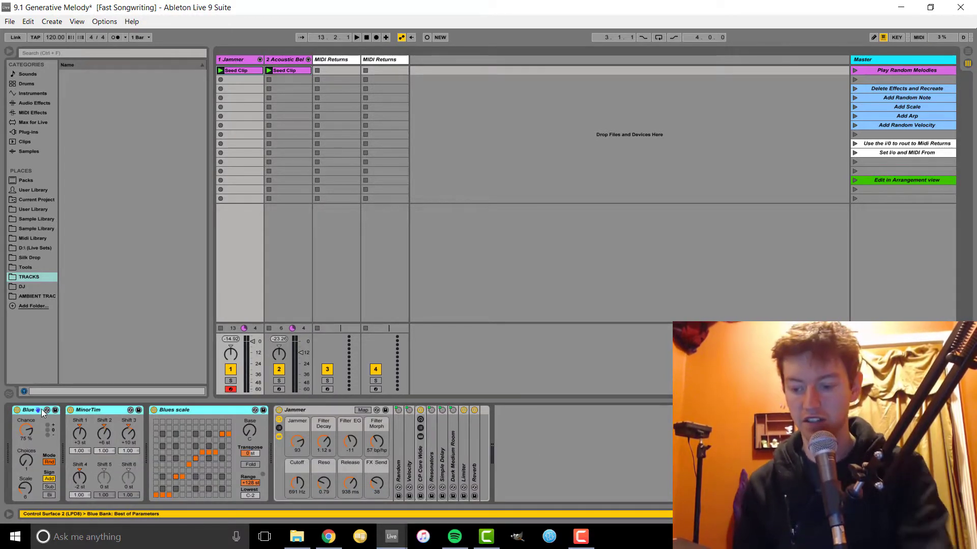
key(Delete)
key(space)
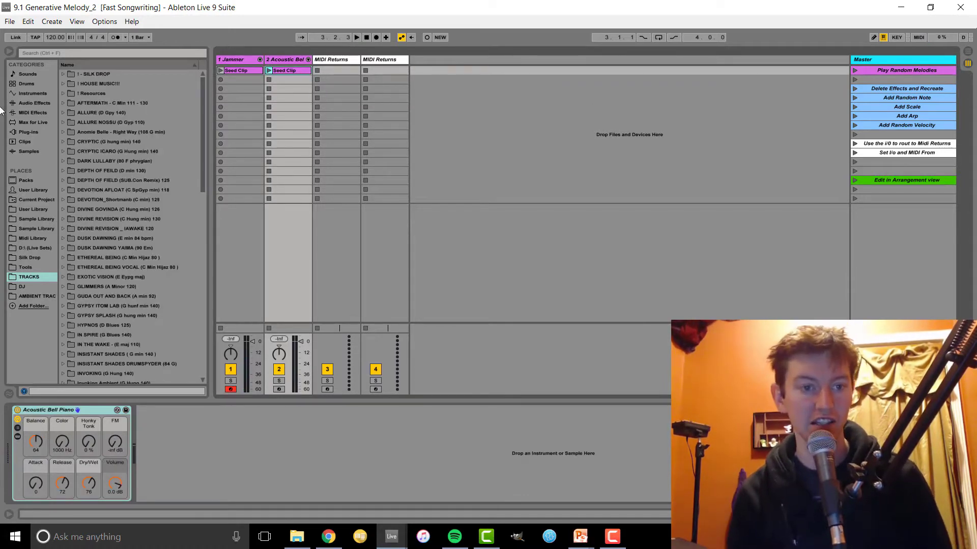
Add a Random MIDI effect in front of Acoustic Bell Piano on the Acoustic Bell track
click(15, 114)
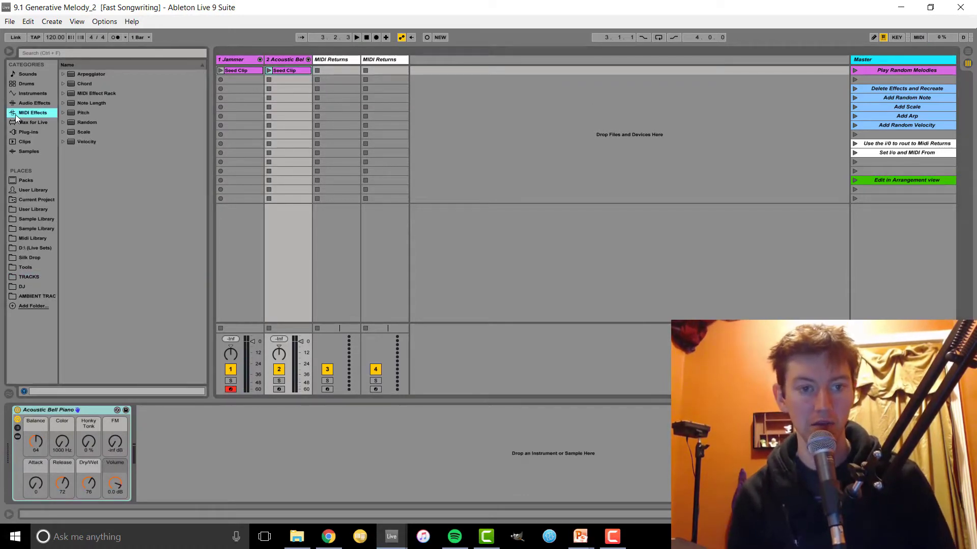
click(70, 95)
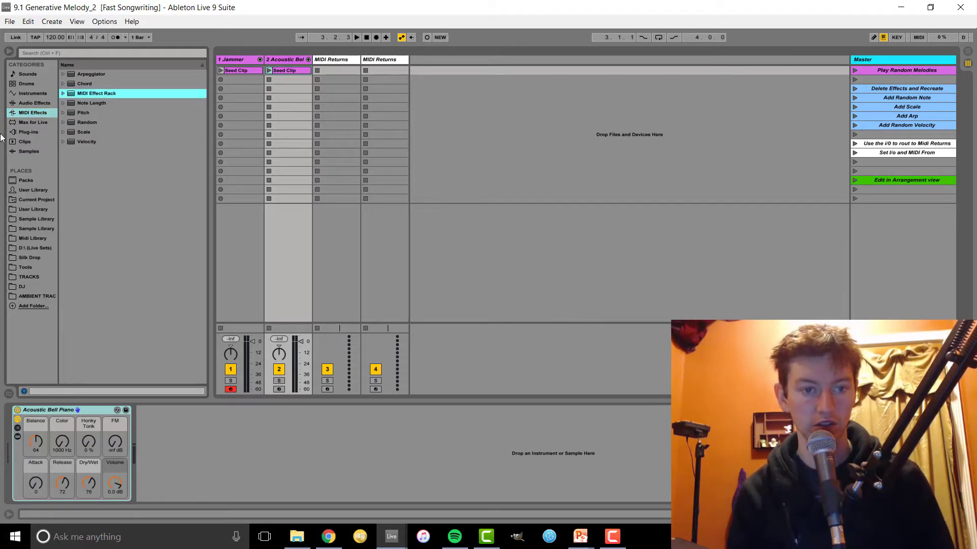
click(44, 112)
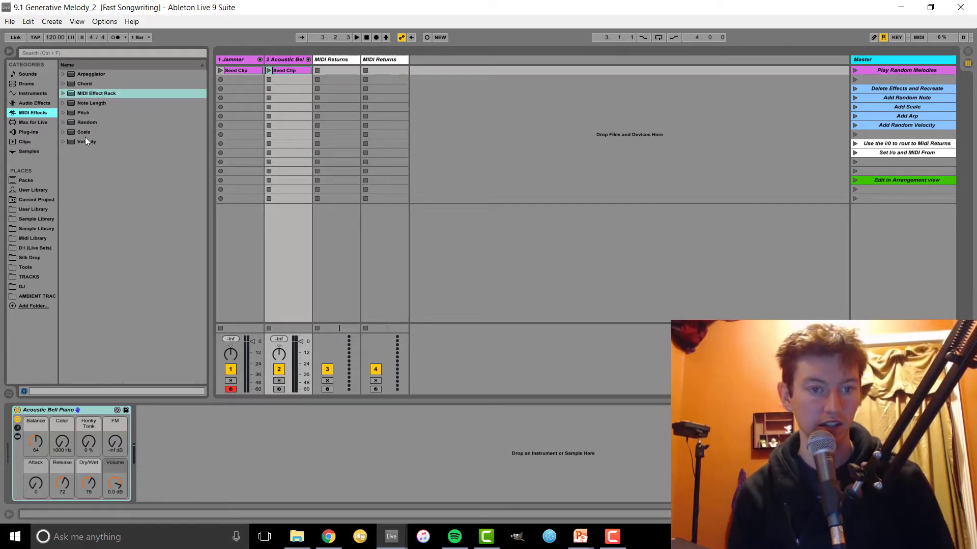
click(63, 122)
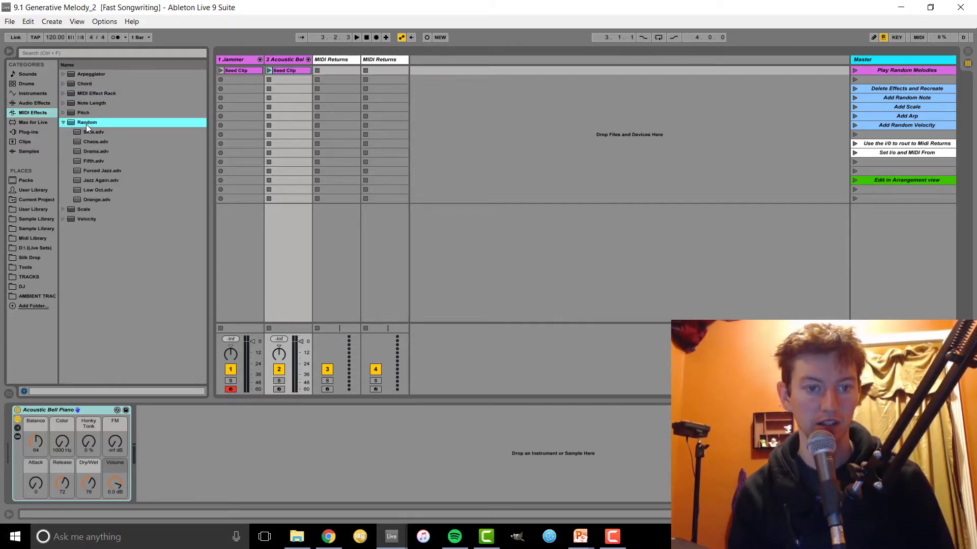
key(Return)
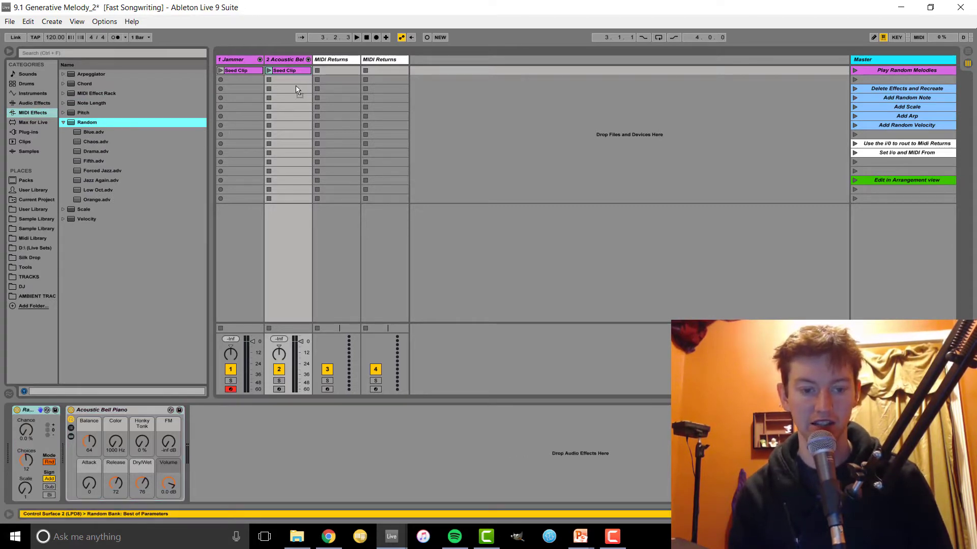
Play the Acoustic Bell track's Seed Clip and raise the Random effect's Chance to about 91 % and its Scale to 4
click(268, 70)
drag(25, 431, 25, 420)
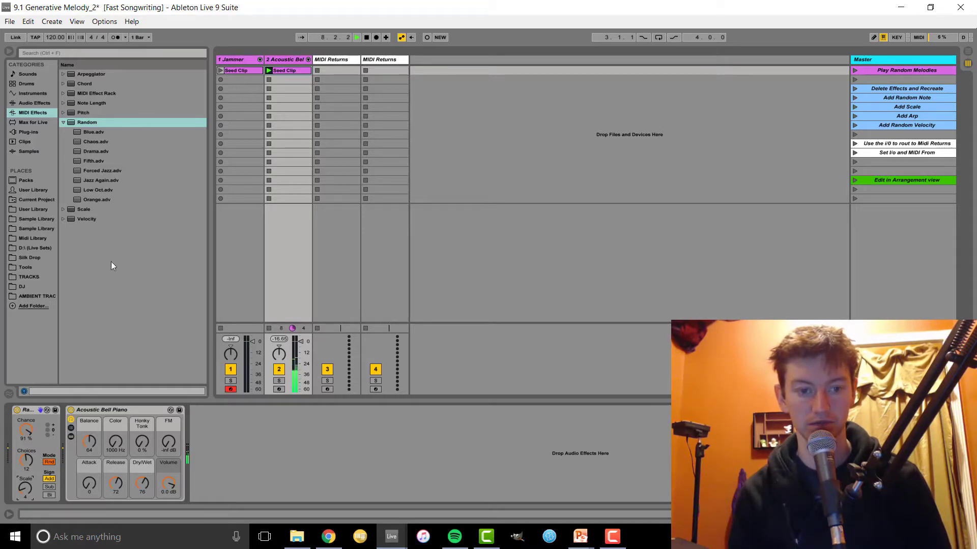
Try the Jazz Again preset on the Random effect, replace it with the Drama preset, and set Chance to 73 %
double_click(104, 181)
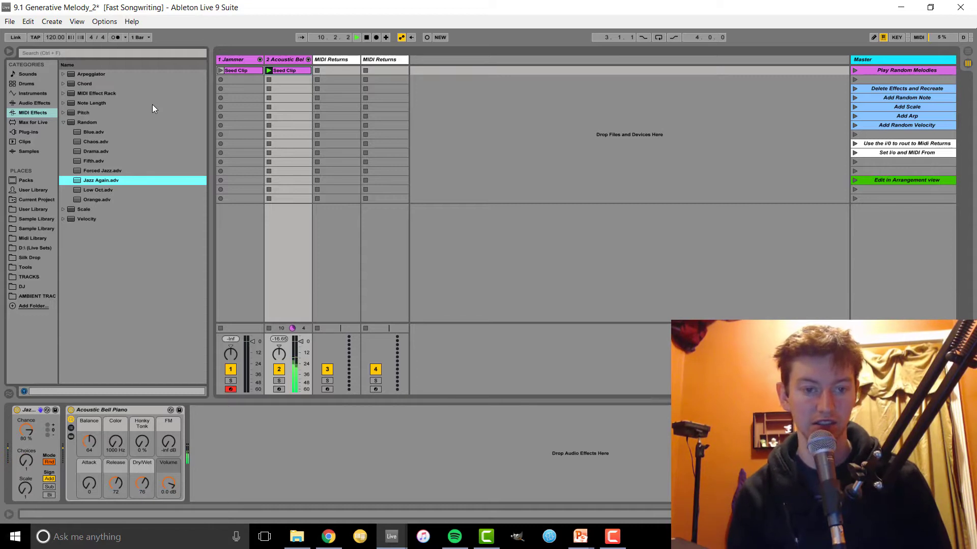
double_click(111, 188)
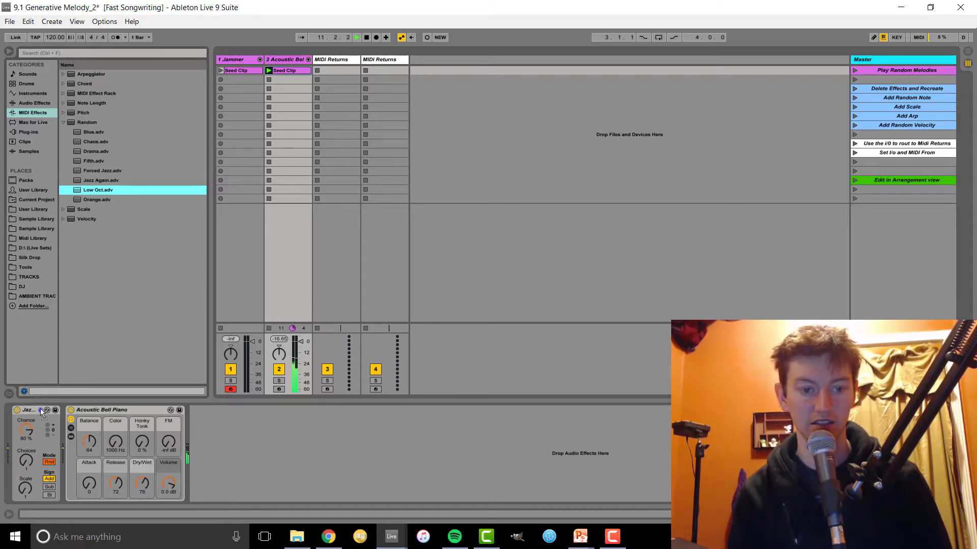
double_click(99, 153)
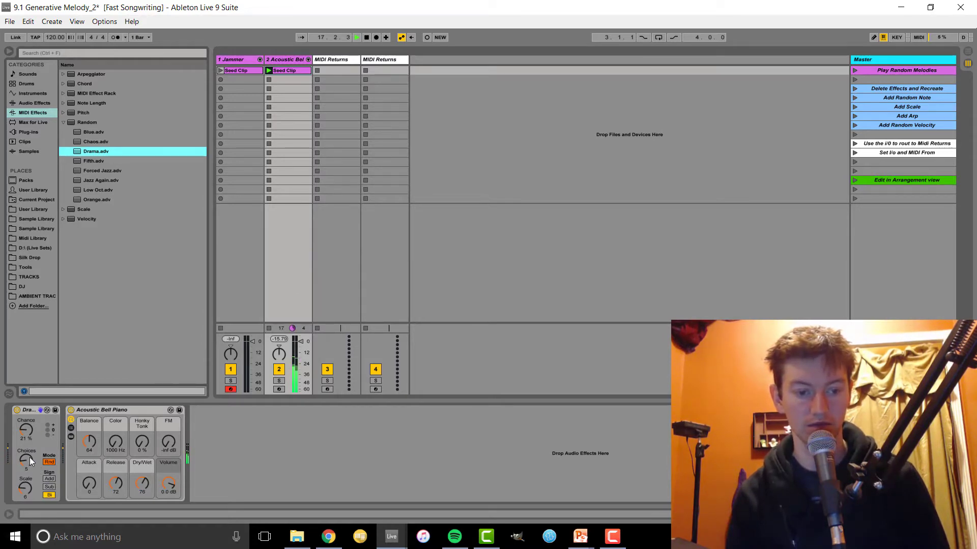
drag(25, 429, 26, 402)
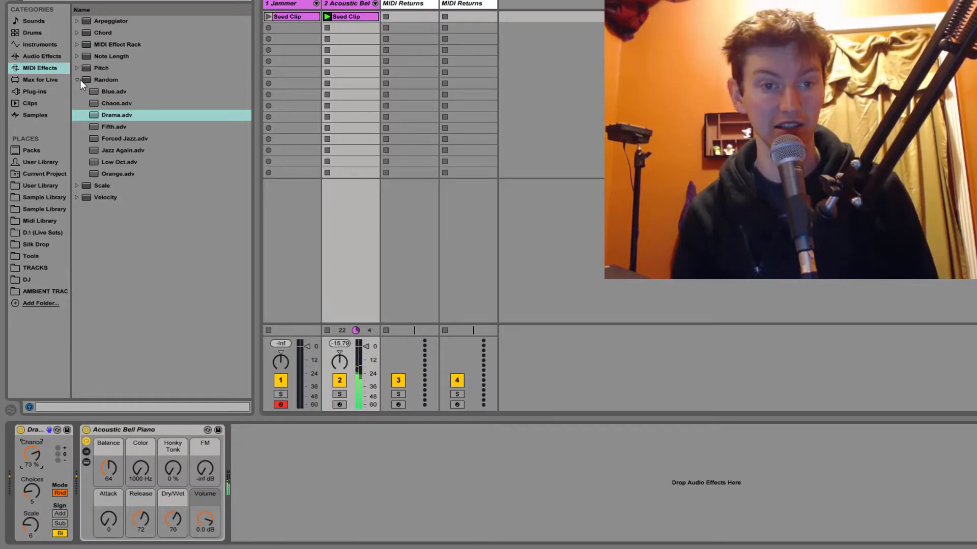
Insert a Scale MIDI effect between the Drama random effect and Acoustic Bell Piano
click(79, 187)
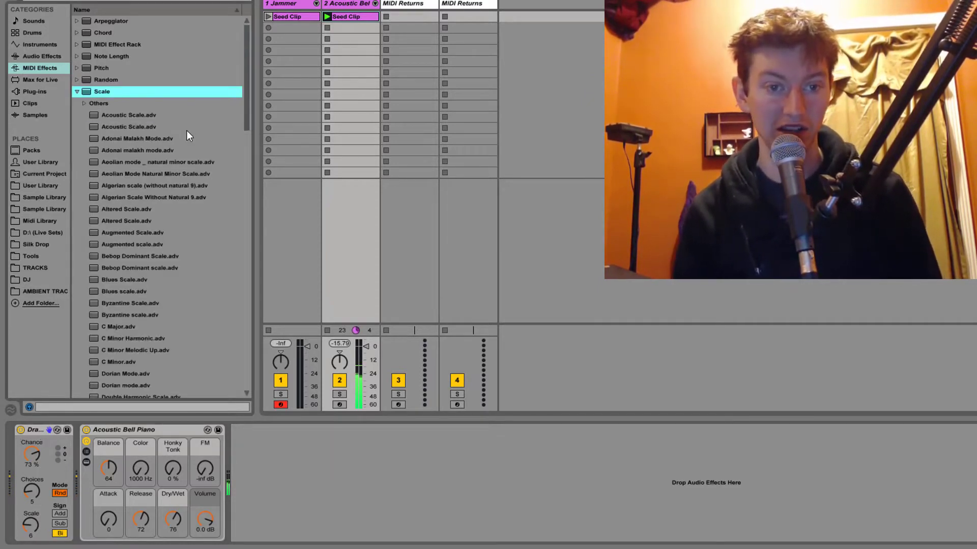
drag(94, 92, 96, 497)
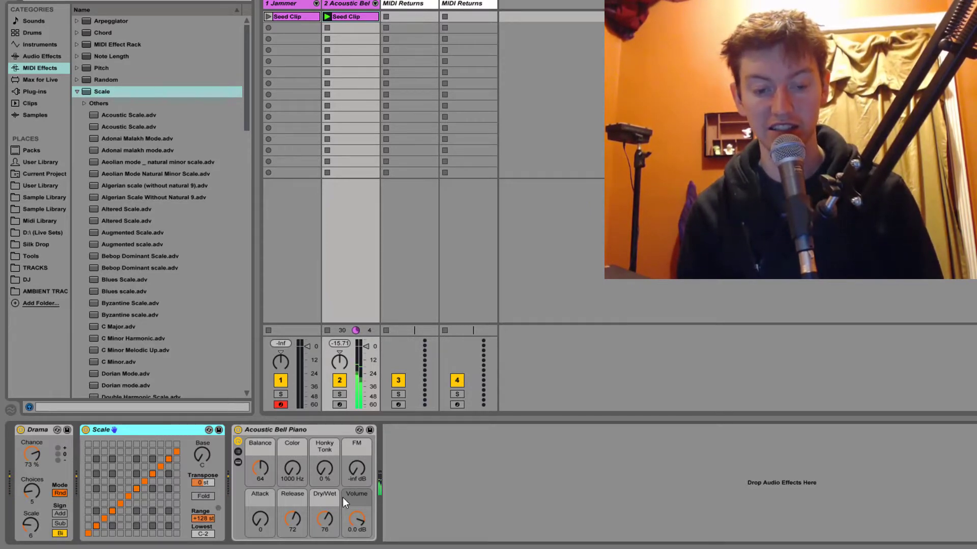
Remap every note in the Scale effect's grid to the second-lowest row so all incoming notes output the same pitch
click(106, 527)
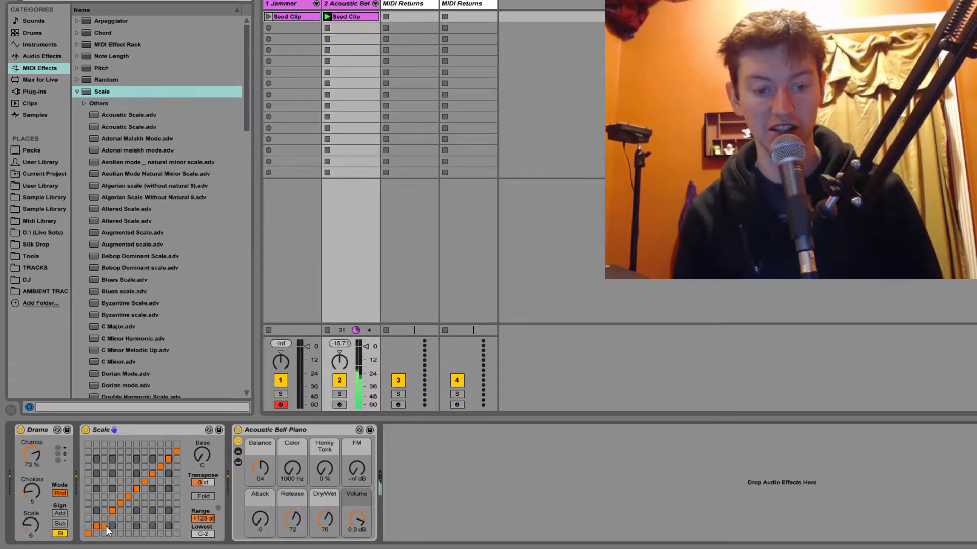
click(114, 526)
click(120, 526)
click(128, 526)
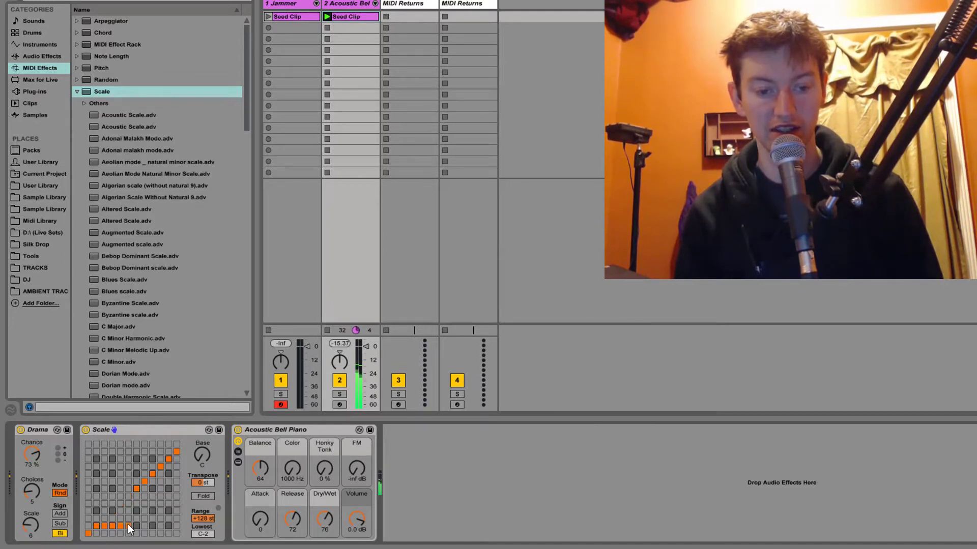
click(137, 526)
click(144, 526)
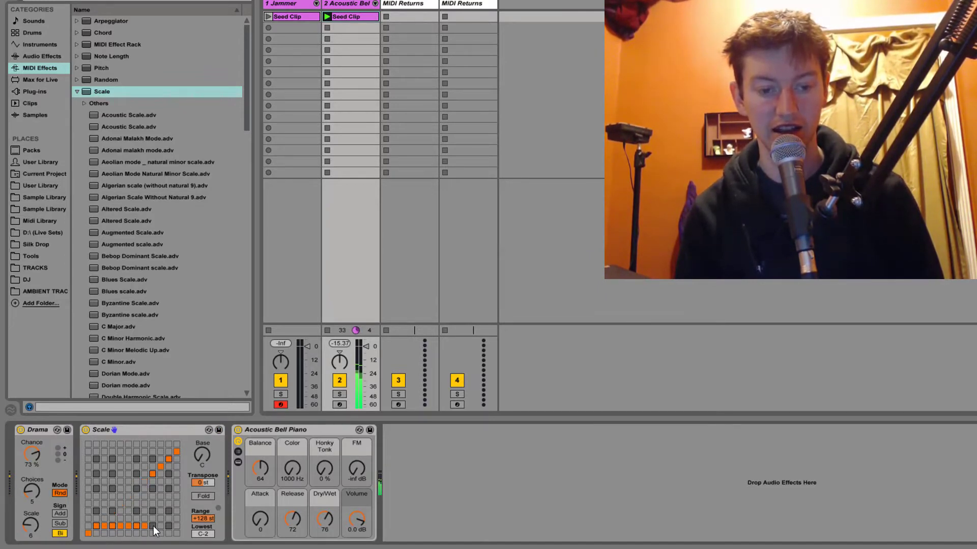
click(153, 526)
click(161, 525)
click(169, 526)
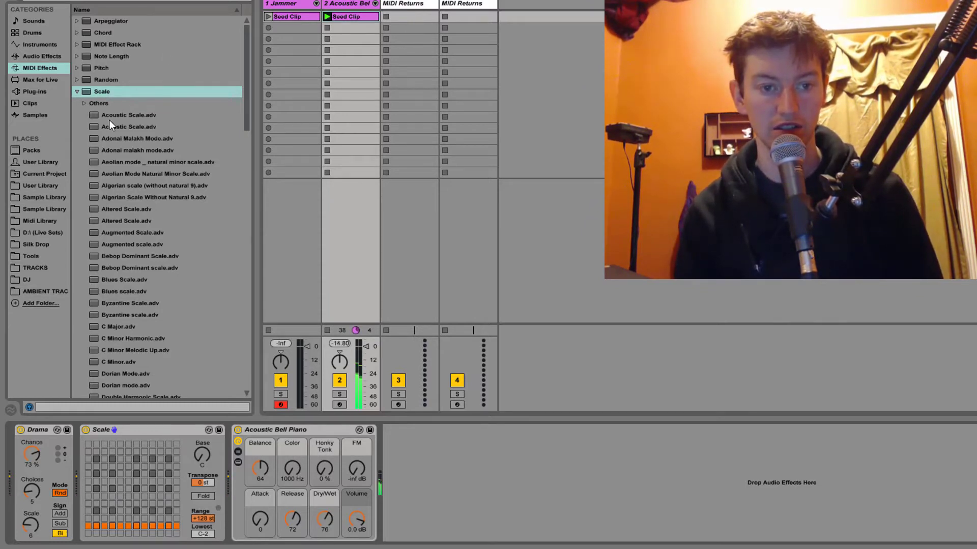
Load the C Major preset into the Scale effect and set its Base to E
drag(117, 328, 124, 440)
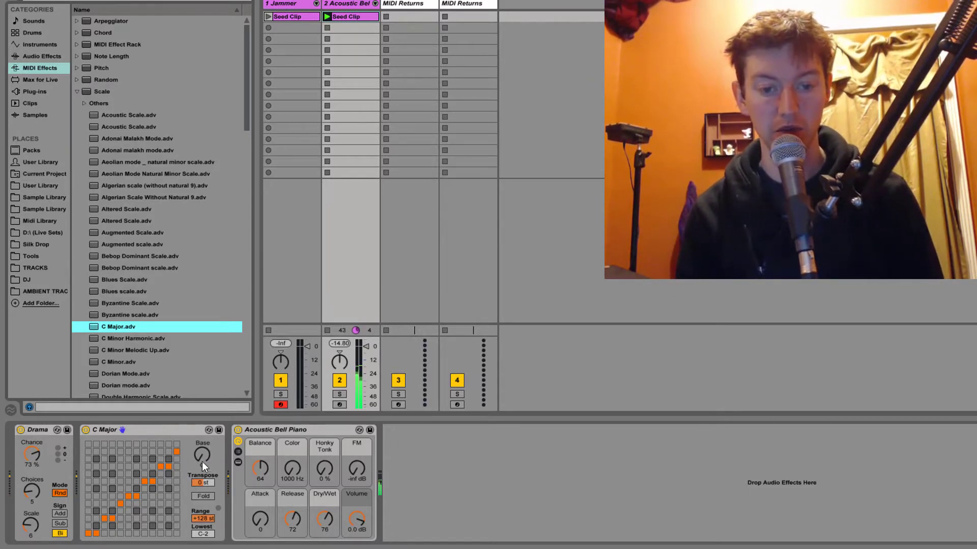
drag(202, 462, 203, 446)
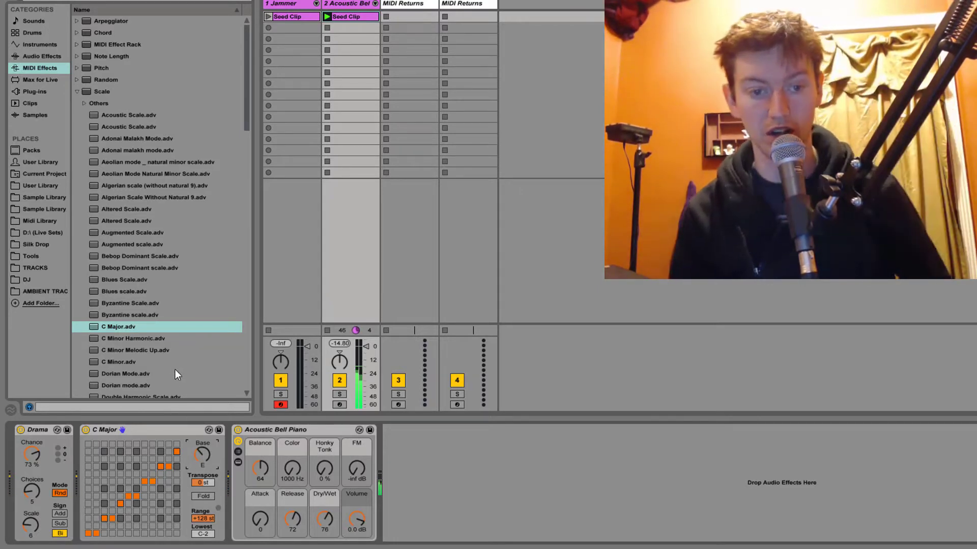
Replace the Scale effect's preset with C Minor and set its Base to G
double_click(124, 362)
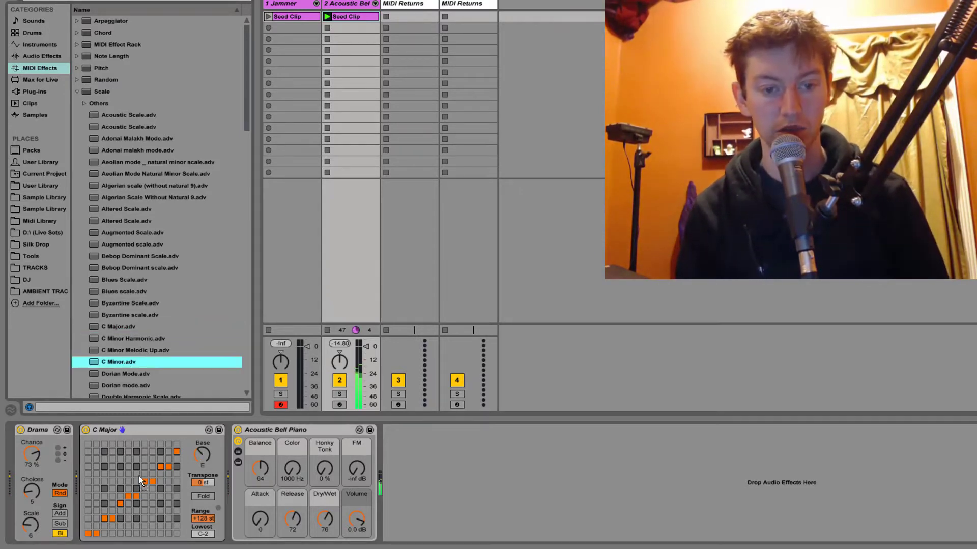
drag(202, 455, 202, 427)
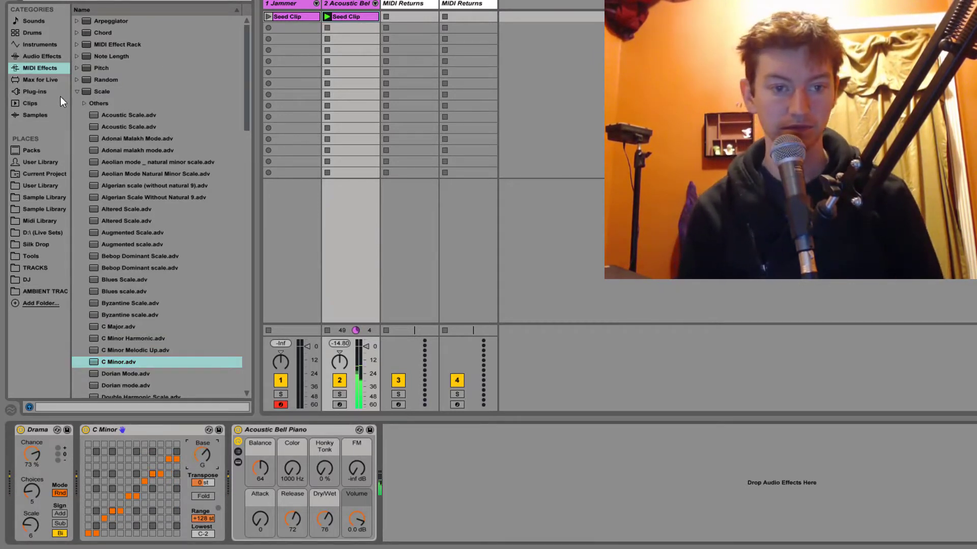
click(77, 92)
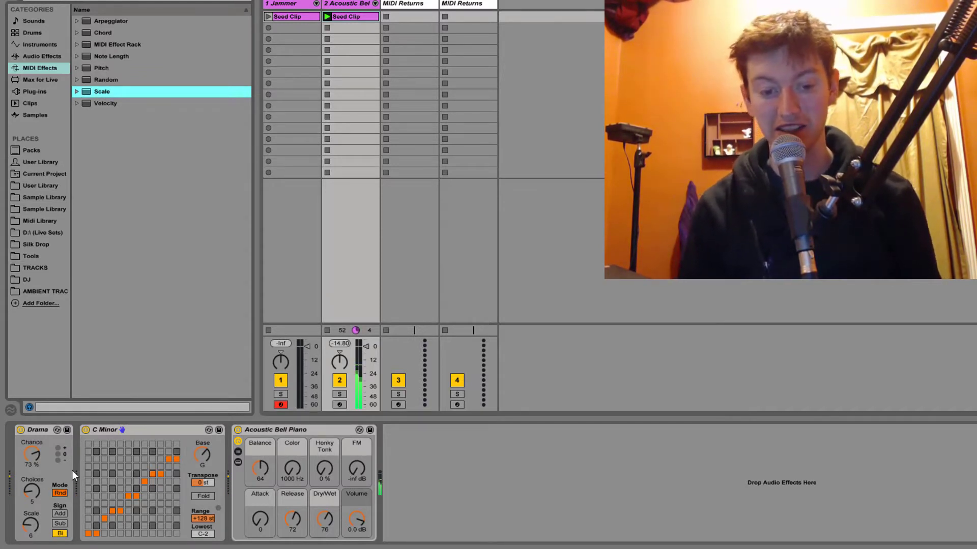
Open the Acoustic Bell track's Seed Clip and add a short C#2 note at its start
click(346, 16)
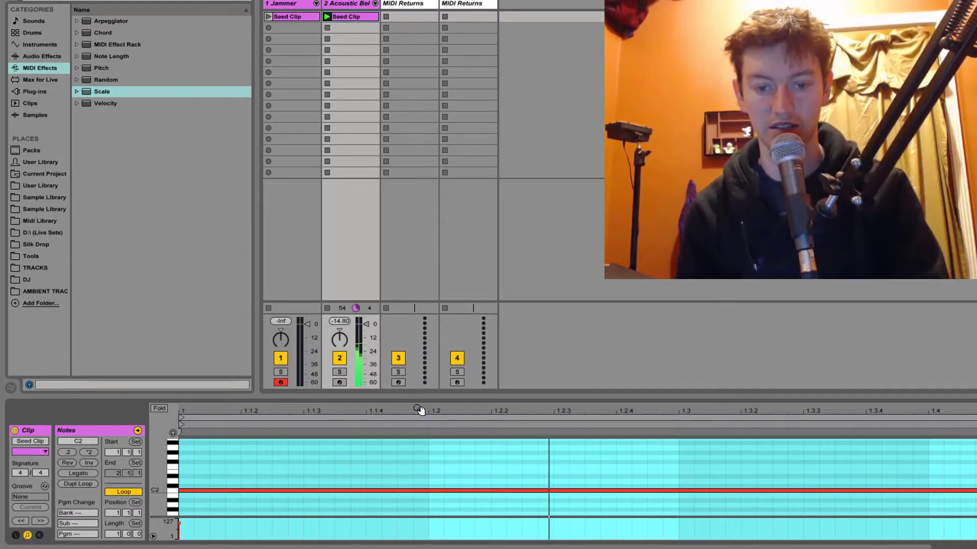
double_click(187, 485)
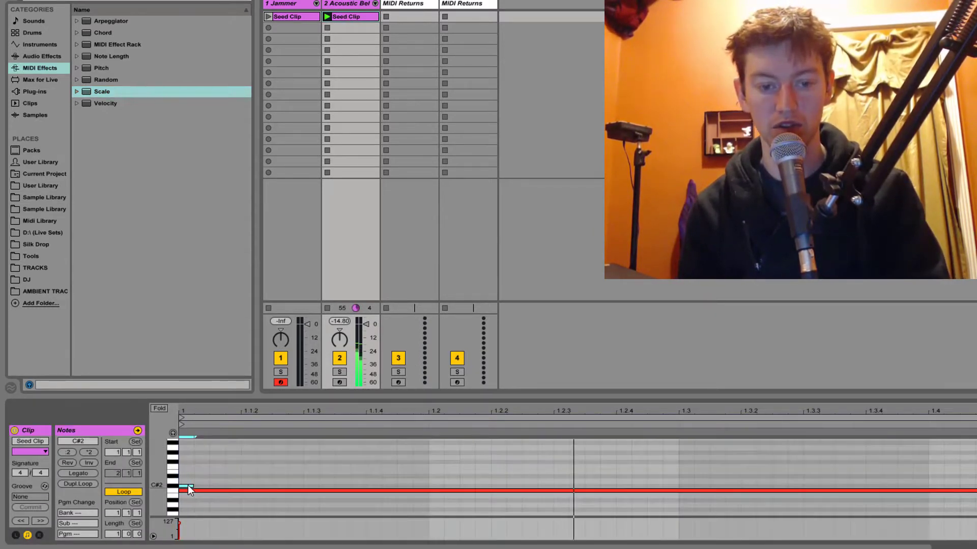
Turn the Seed Clip's short note into an eighth-note C2 and duplicate it repeatedly across the bar
drag(188, 485, 301, 493)
key(ctrl+d)
key(ctrl+d)
key(ctrl+d)
key(ctrl+d)
key(ctrl+d)
key(ctrl+d)
key(ctrl+d)
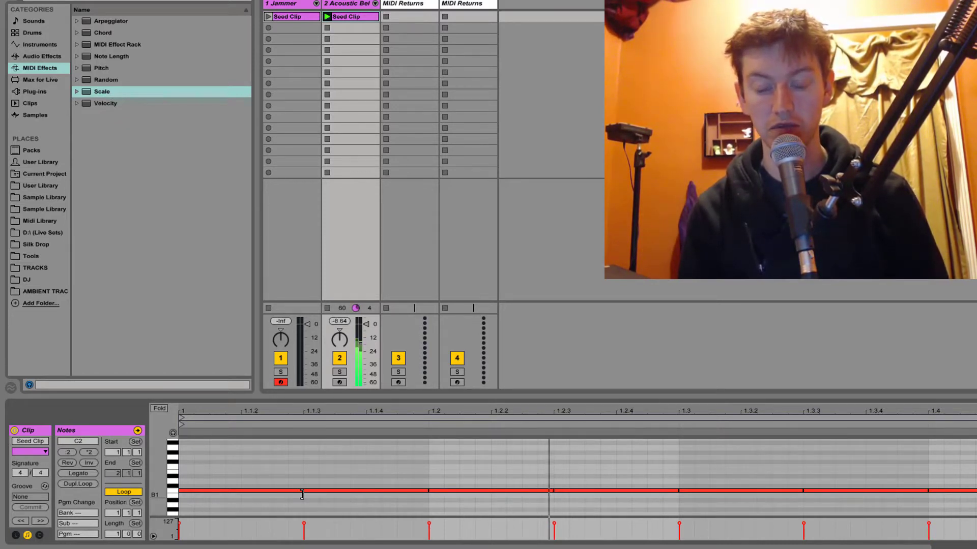
Lengthen the repeated C2 notes in the Seed Clip, ending with one sustained C2 across the clip
drag(297, 492, 462, 484)
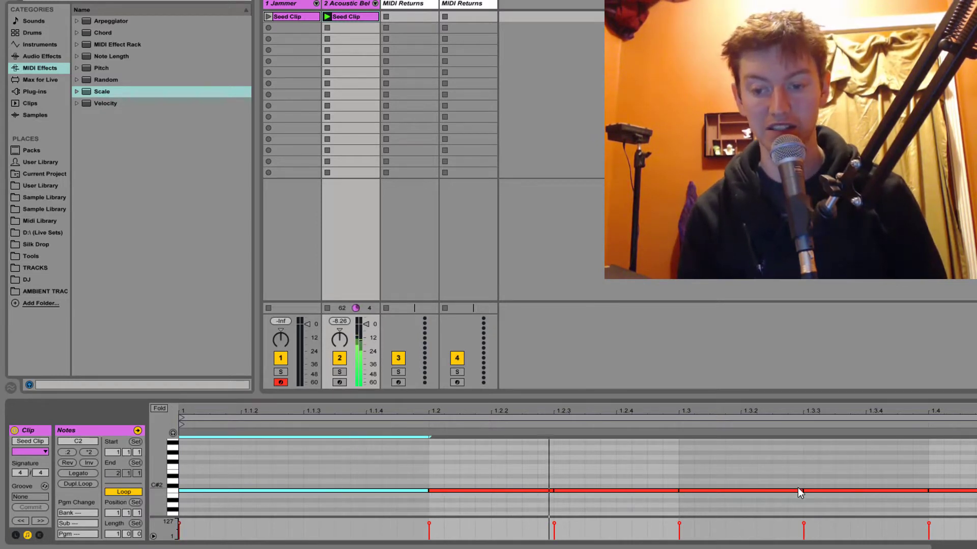
drag(801, 491, 933, 514)
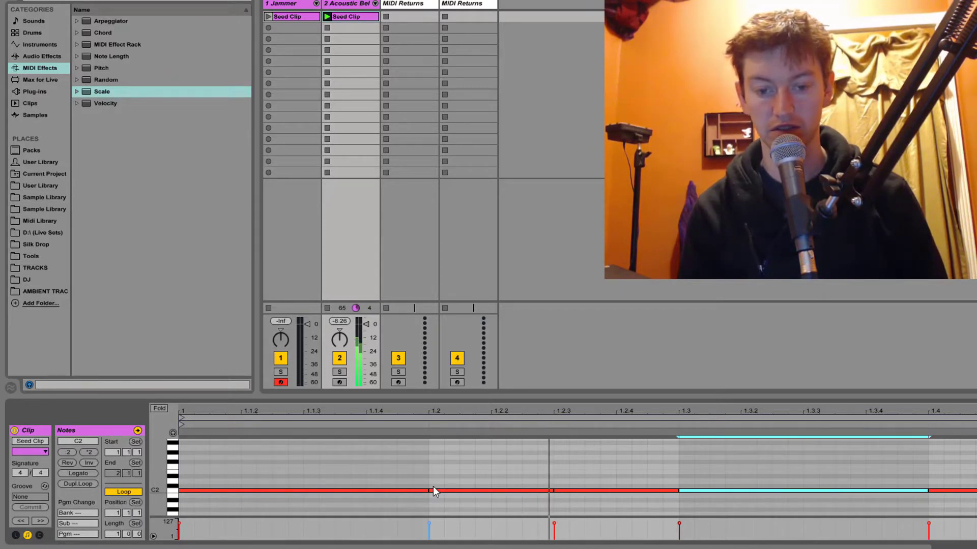
drag(426, 491, 976, 491)
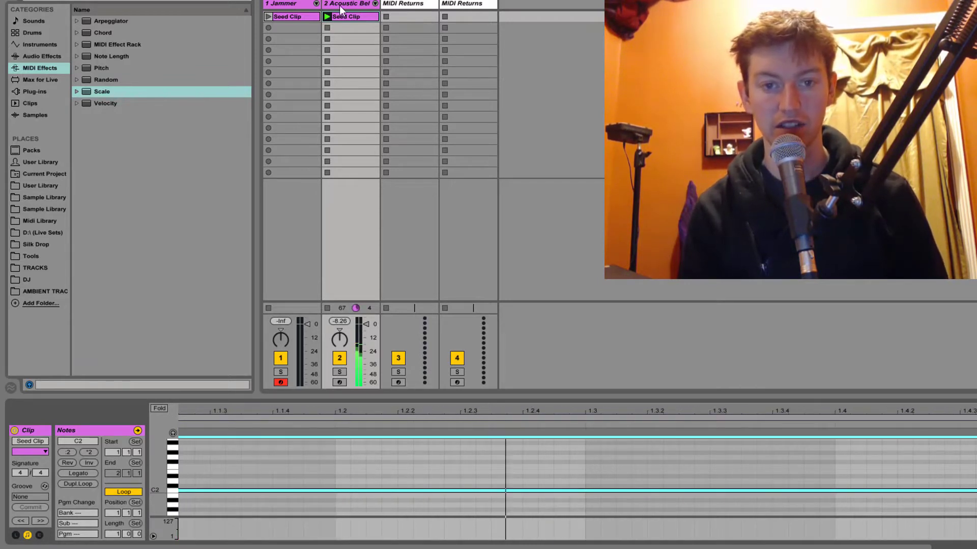
Add an Arpeggiator between the Scale effect and the Acoustic Bell Piano, with Steps at 2 and Rate at 1/8 after trying 1/6
key(shift+Tab)
drag(99, 23, 192, 467)
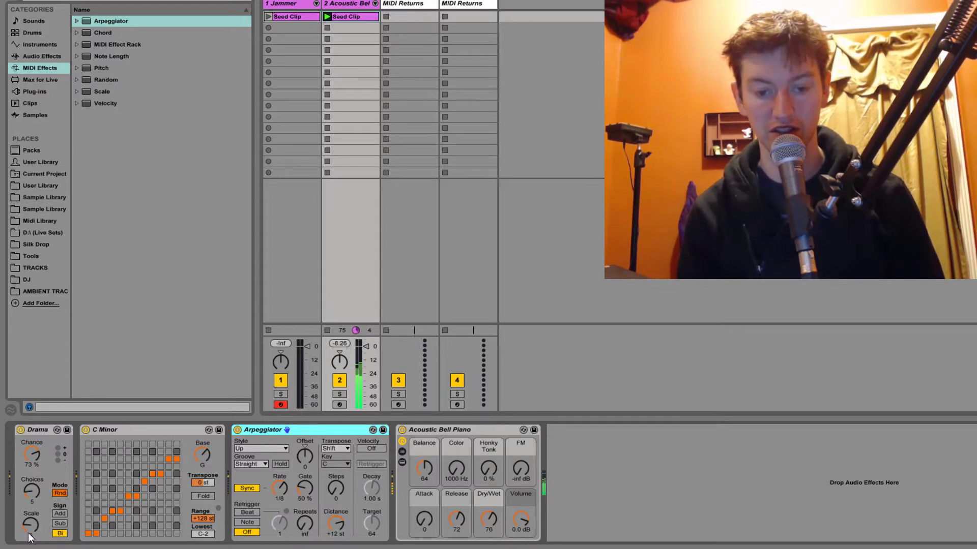
drag(331, 491, 331, 481)
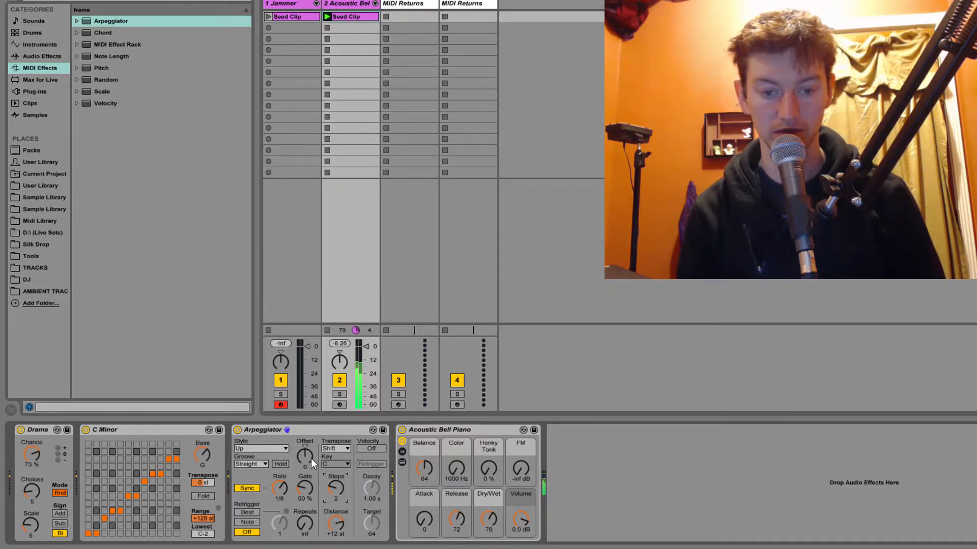
mouse_move(279, 488)
mouse_down()
mouse_move(279, 472)
mouse_move(279, 483)
mouse_up()
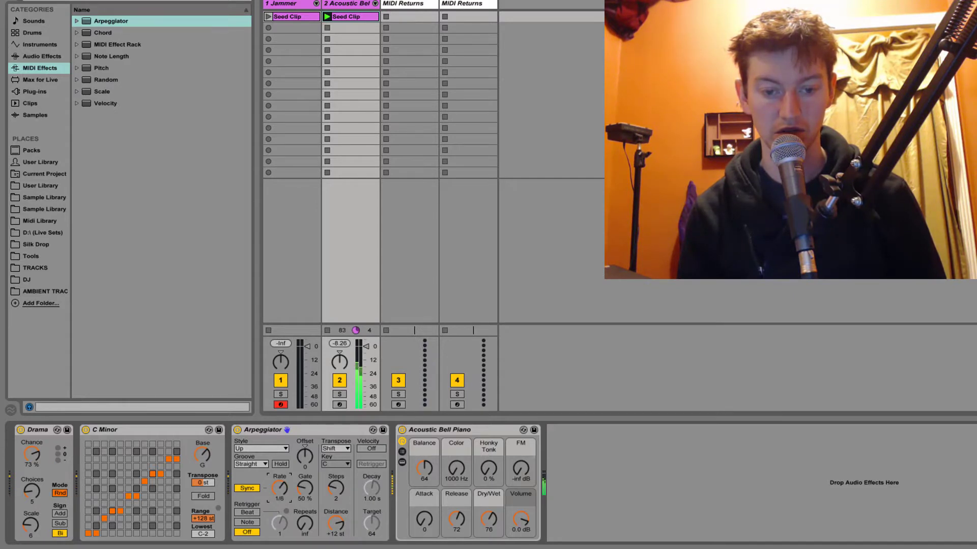
drag(279, 488, 279, 493)
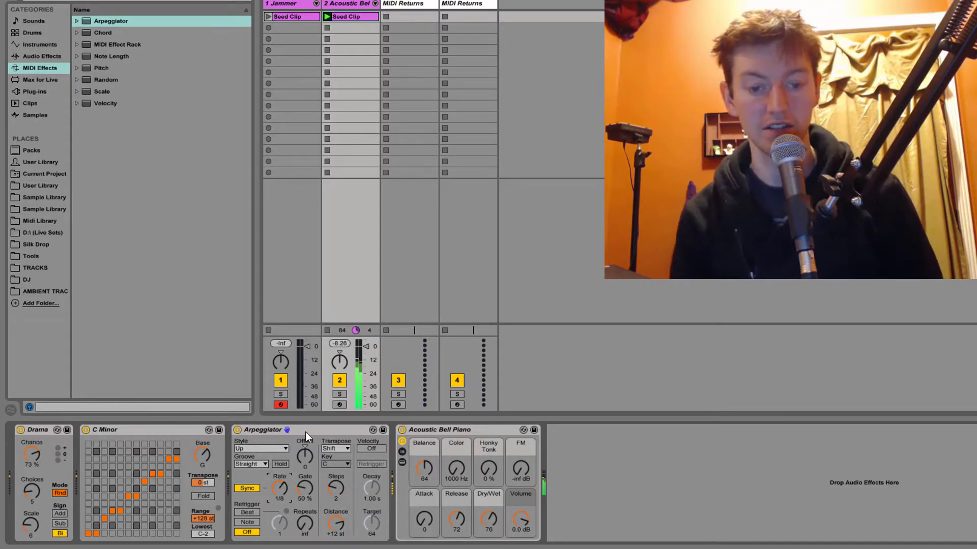
Set the Arpeggiator's Style to Pinky Up after trying UpDown, and move the C Minor Scale effect behind the Arpeggiator
click(272, 450)
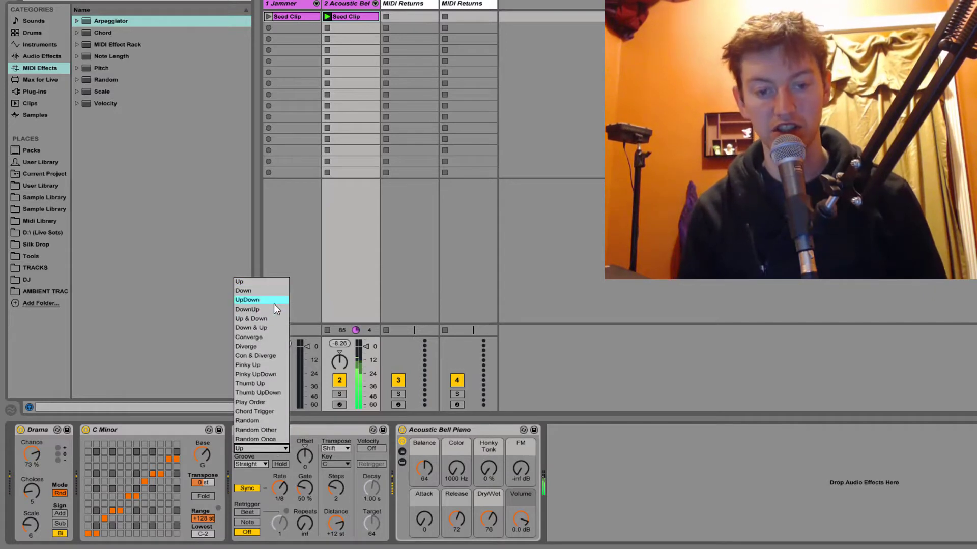
click(274, 303)
click(260, 448)
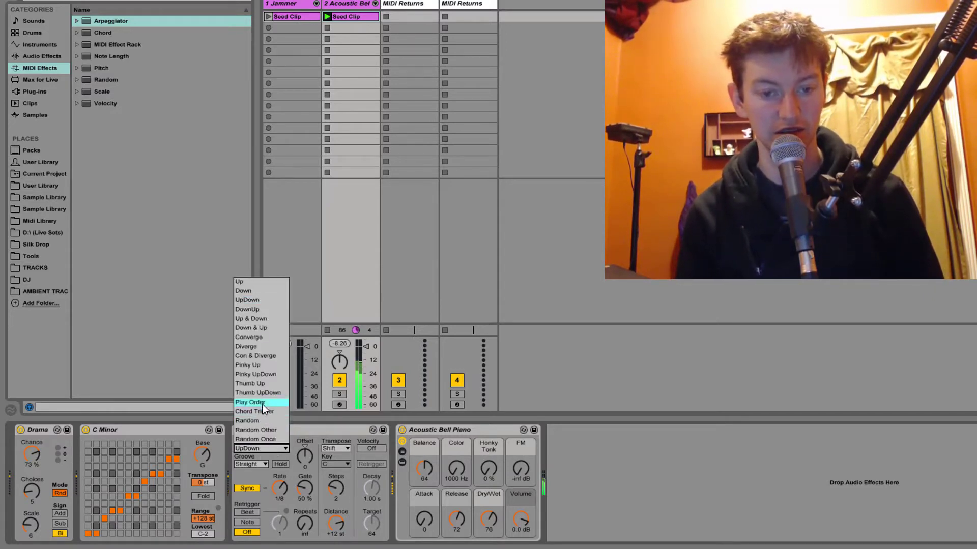
click(273, 365)
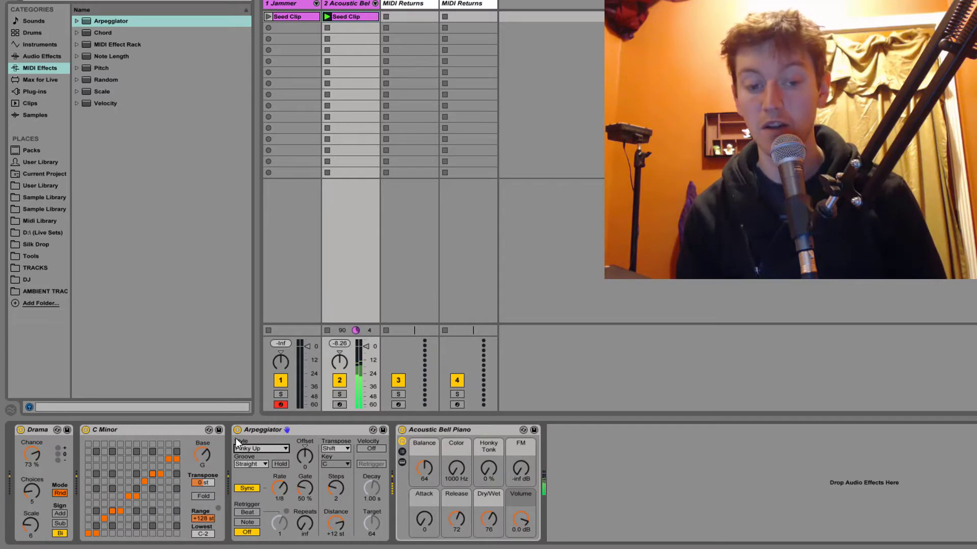
drag(157, 427, 393, 450)
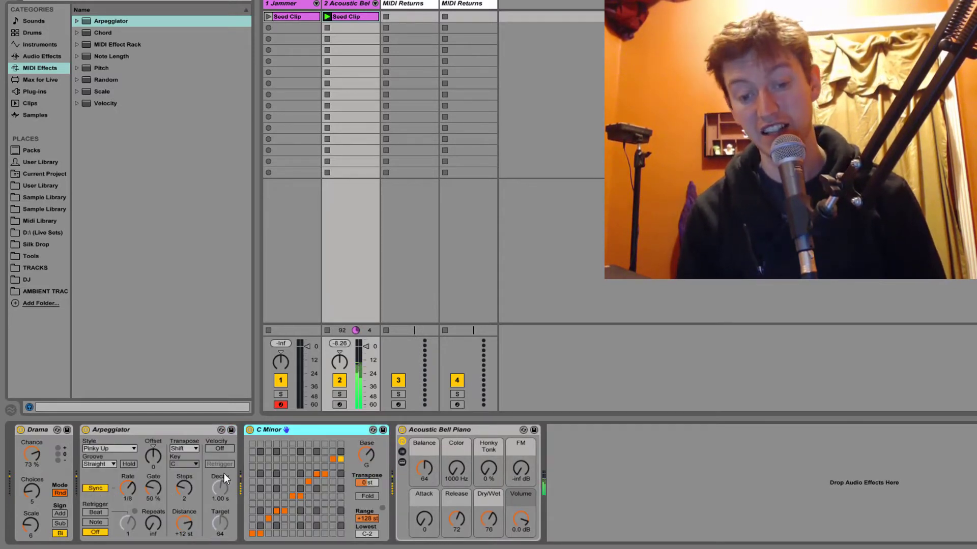
Add a Velocity effect directly before the Acoustic Bell Piano and set its Random amount to 64
click(443, 429)
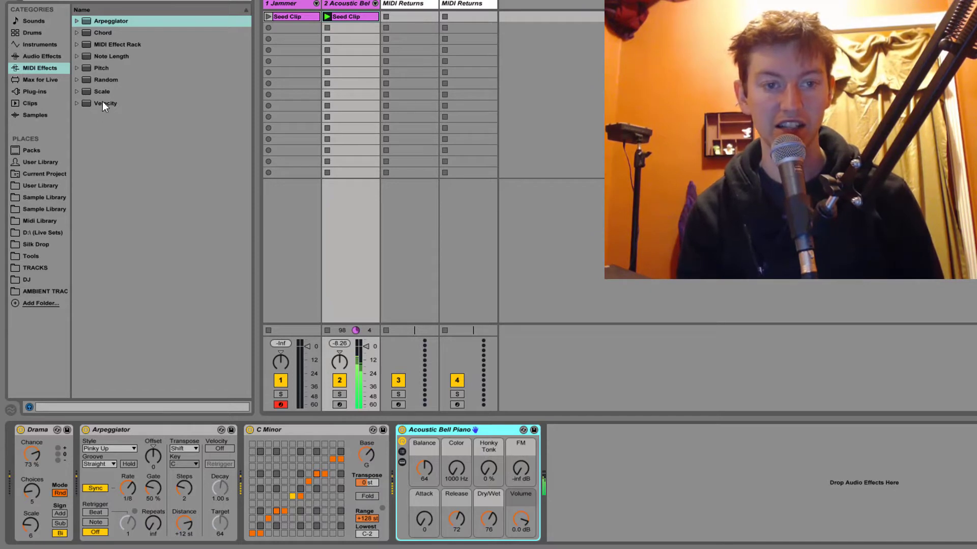
drag(102, 102, 402, 472)
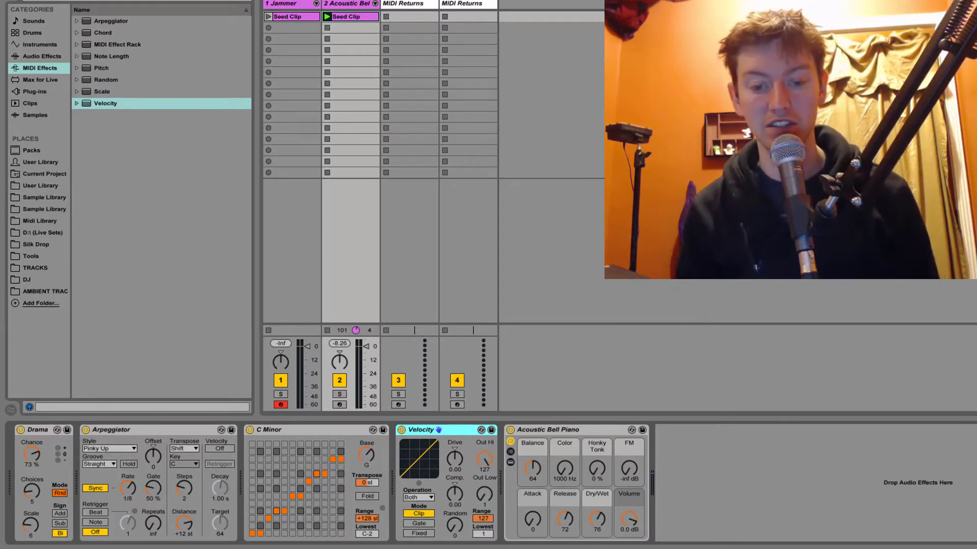
drag(457, 529, 456, 506)
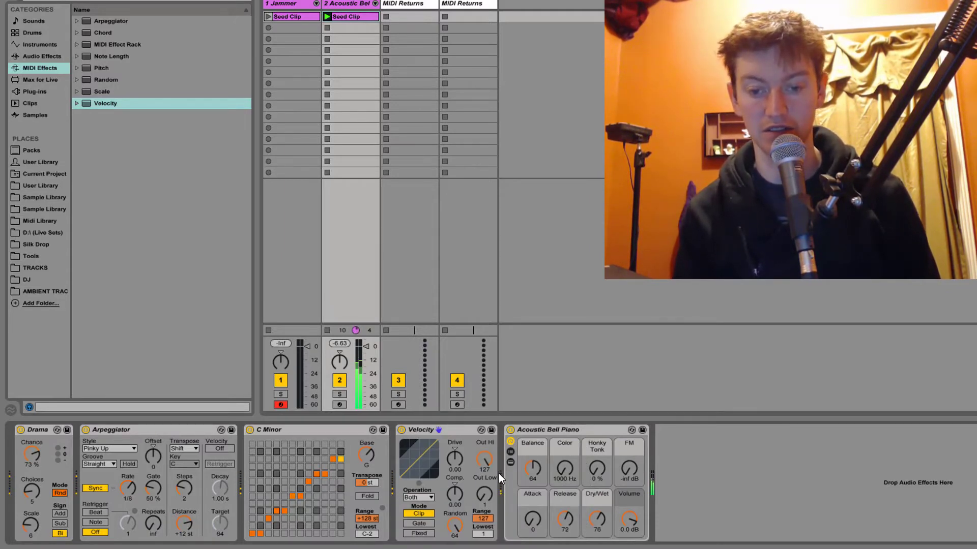
Try an Out Hi of 55, an Out Low of 127 and a Drive of 0.21 on the Velocity effect
drag(485, 462, 485, 498)
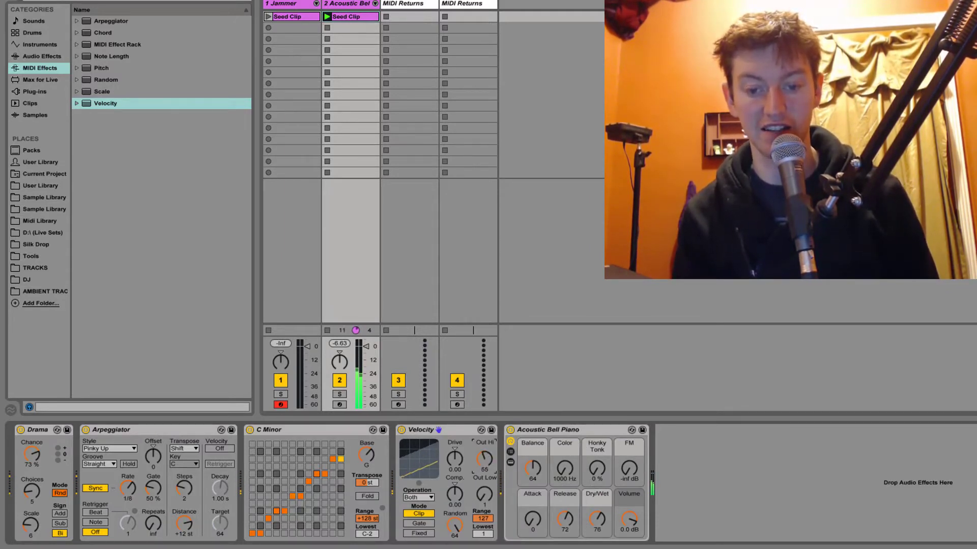
drag(484, 460, 484, 424)
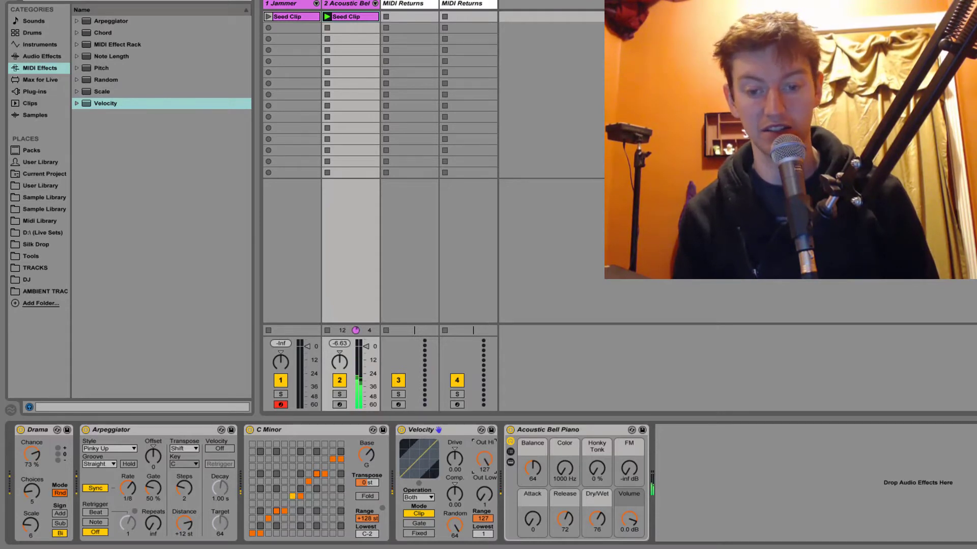
drag(489, 488, 489, 422)
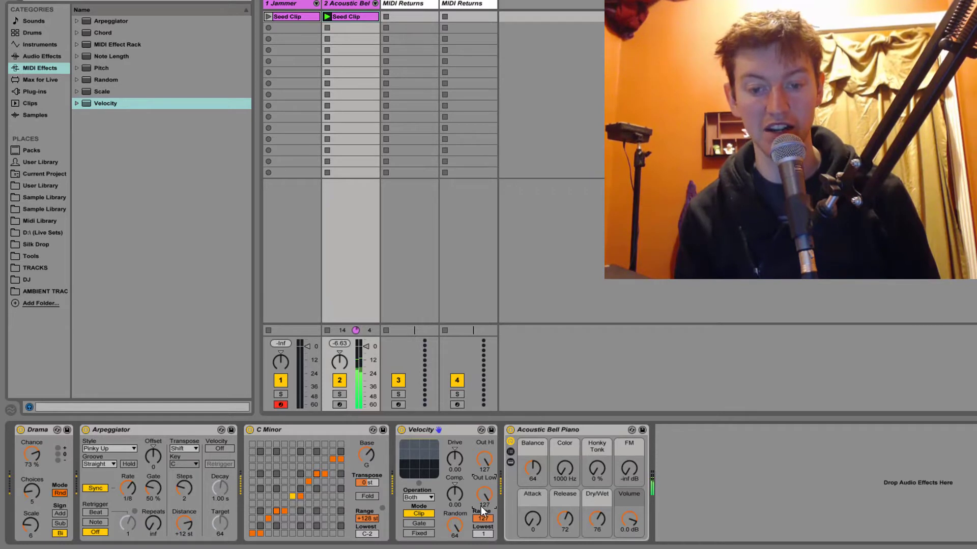
drag(481, 505, 456, 445)
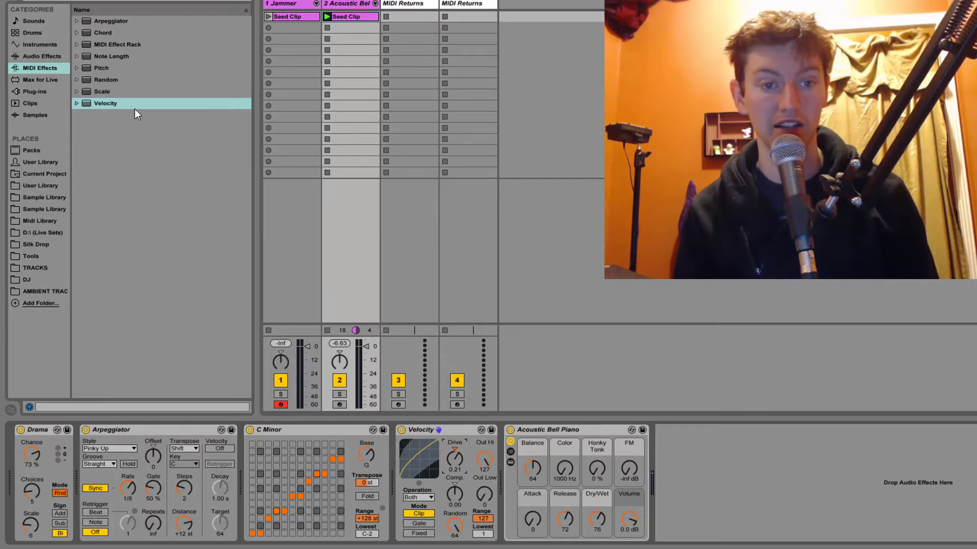
Add a second Velocity effect between the first one and the Acoustic Bell Piano, and set its Lowest value to 80
drag(102, 103, 500, 452)
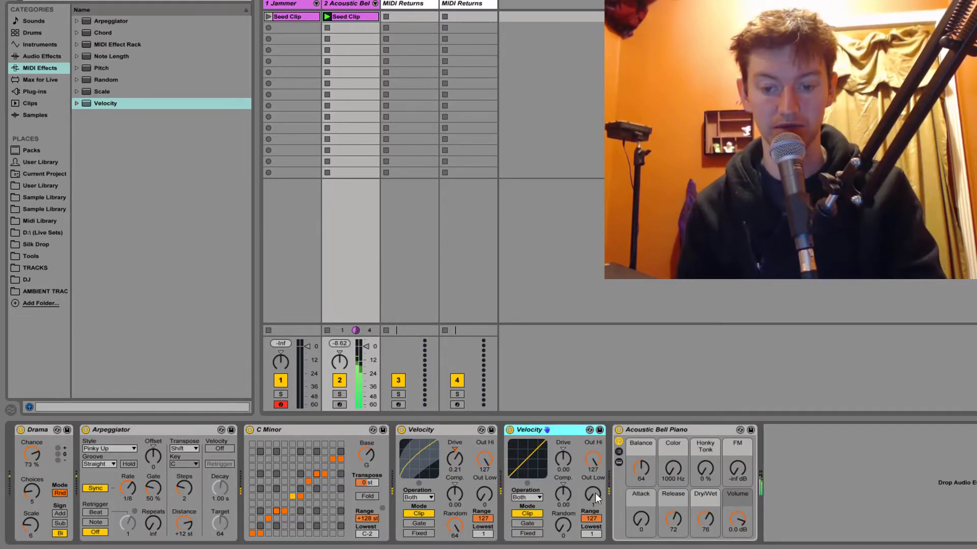
drag(594, 494, 594, 499)
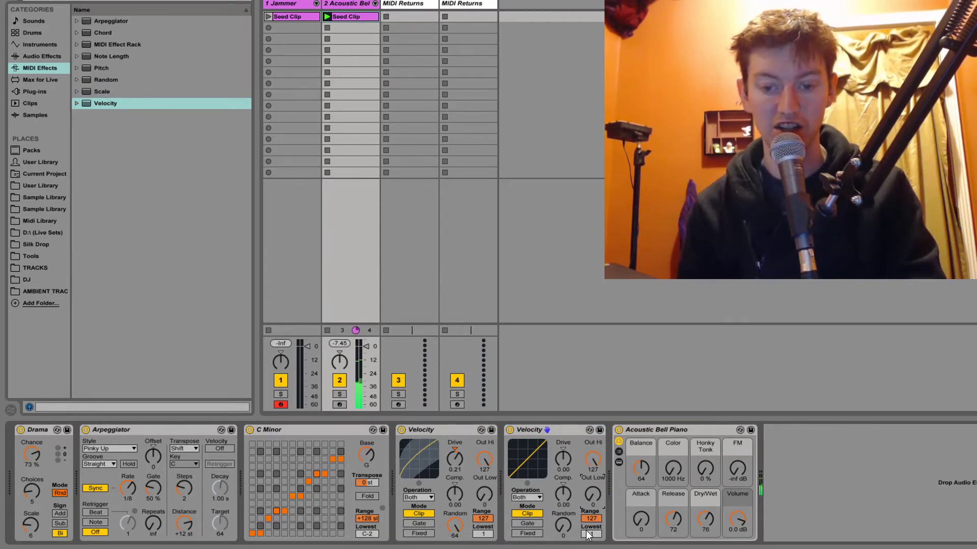
drag(591, 534, 591, 501)
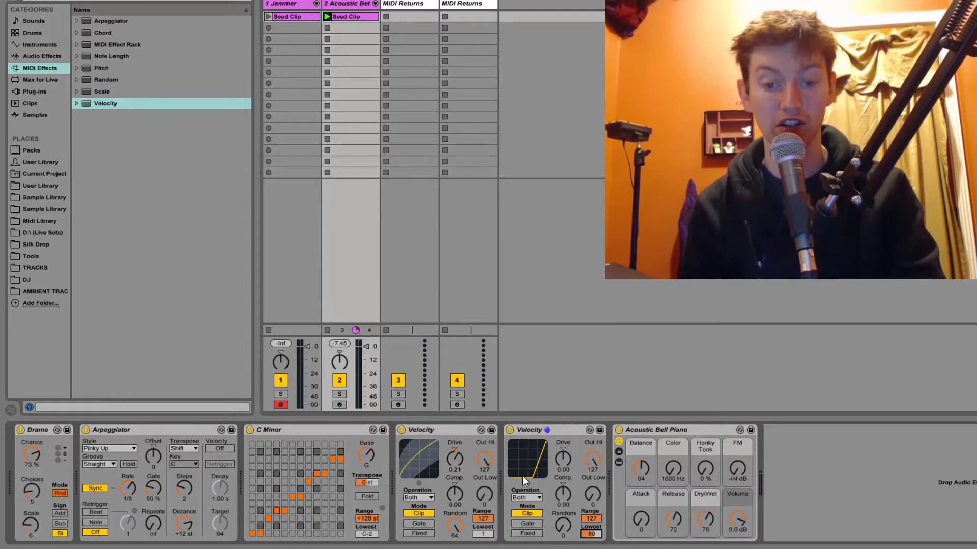
Set the first Velocity effect's Drive to 0.00, Comp. to -0.11 and Random to 40
drag(460, 469, 460, 480)
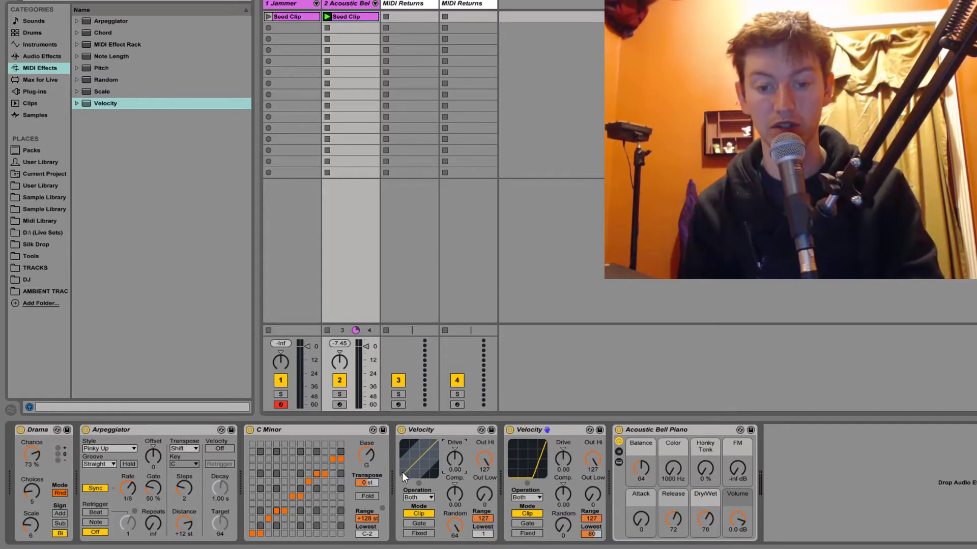
drag(453, 500, 457, 520)
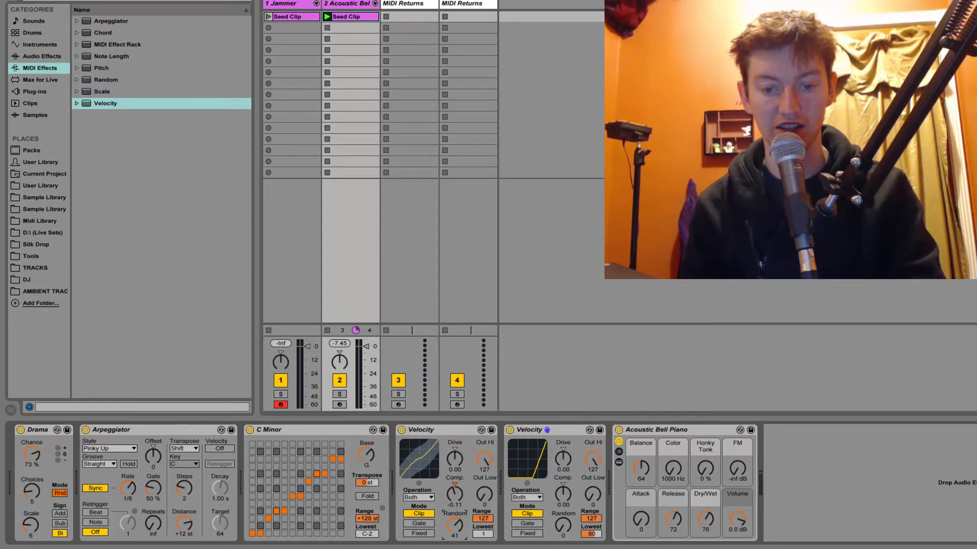
drag(453, 459, 453, 461)
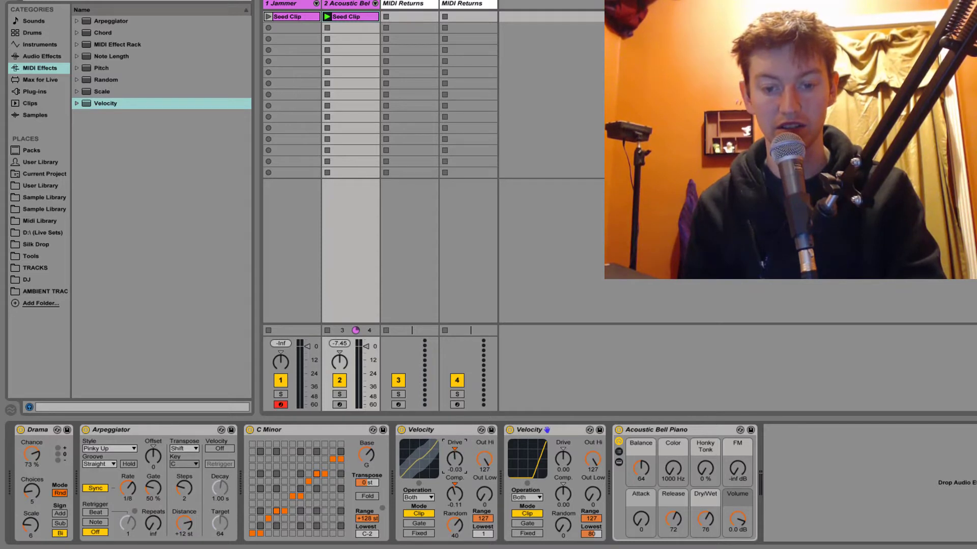
click(456, 449)
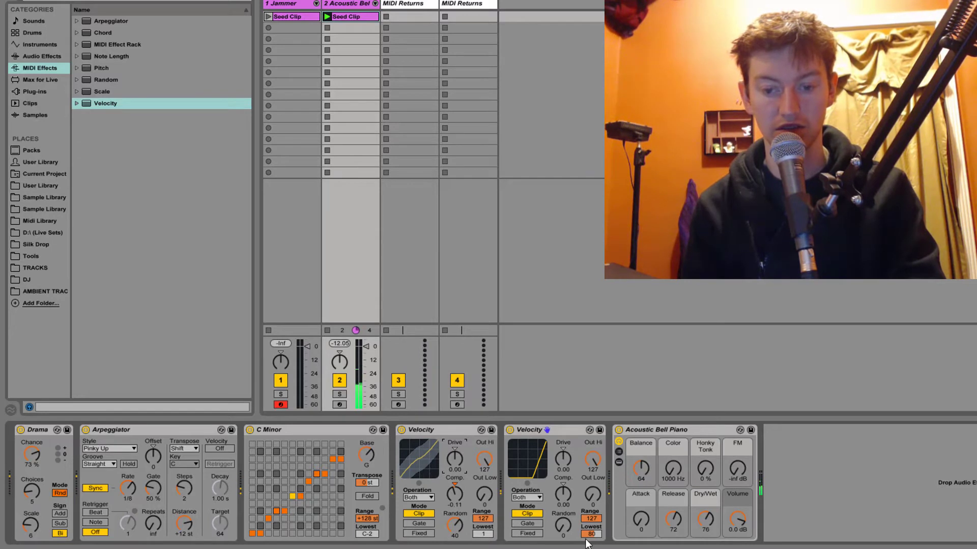
Switch the second Velocity effect to Gate mode and set its Lowest value to 48 after trying 89
drag(590, 534, 590, 530)
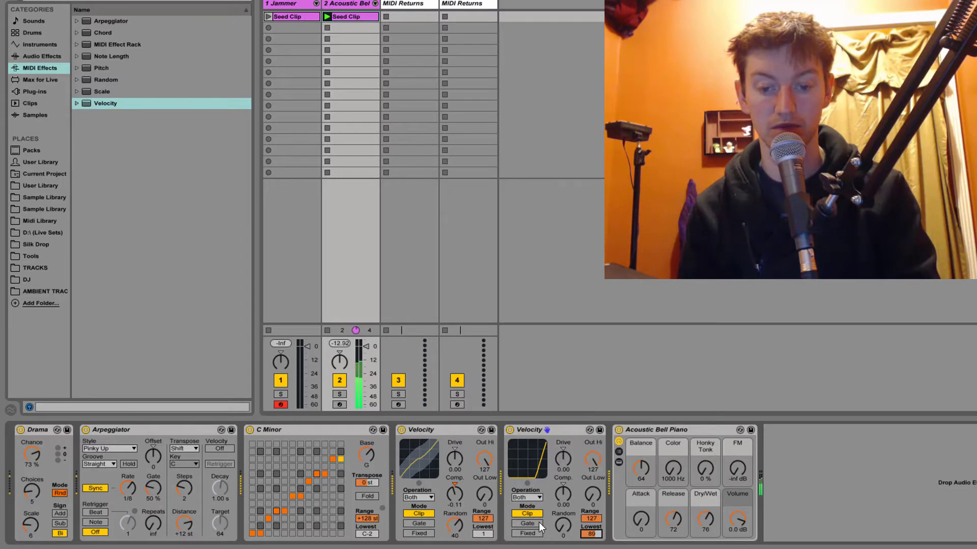
click(539, 524)
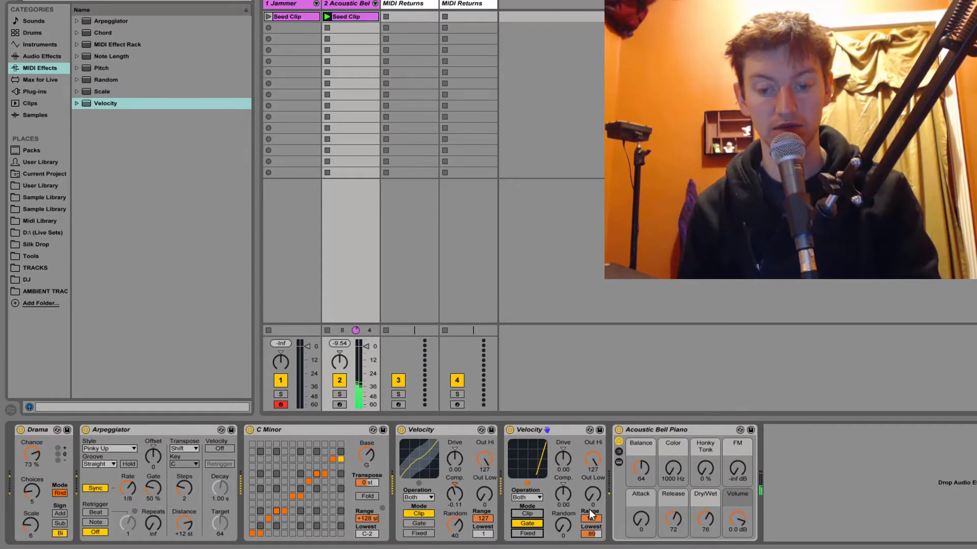
drag(591, 534, 592, 545)
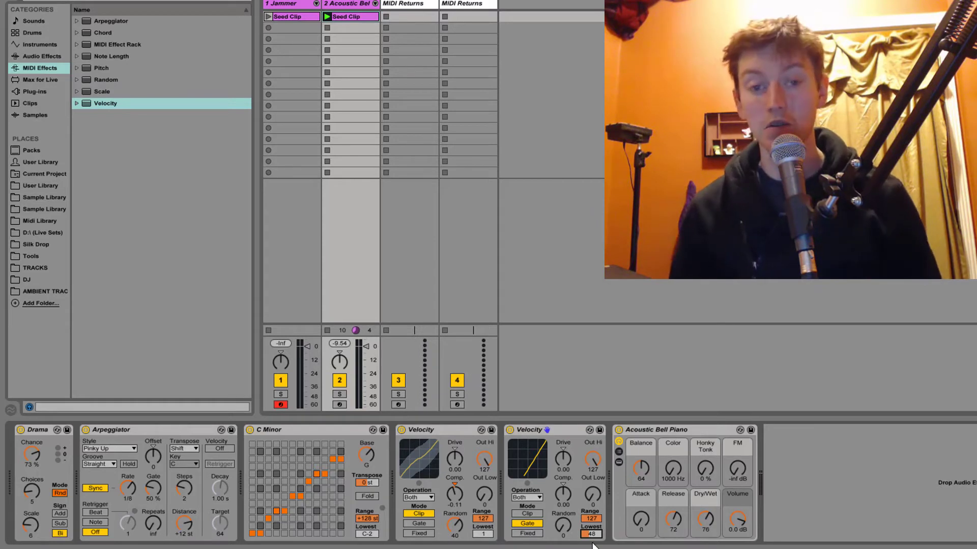
Make an F2 copy of the Seed Clip in the Acoustic Bell track's fourth slot and play it against the original
click(371, 48)
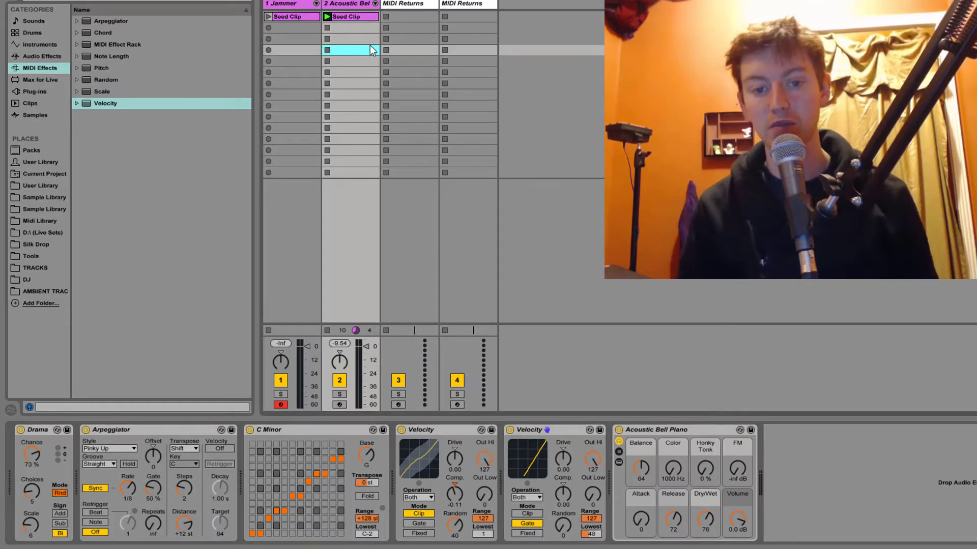
drag(362, 16, 364, 47)
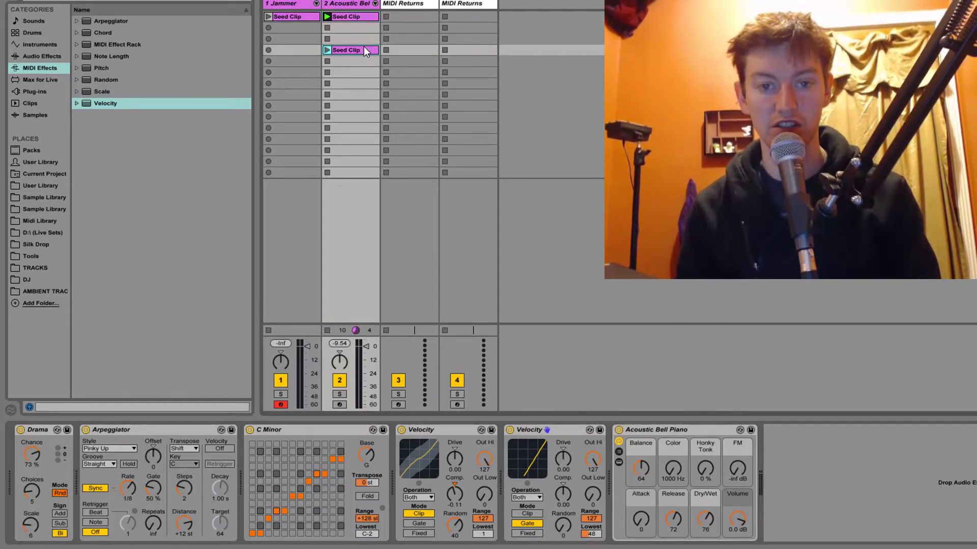
double_click(364, 50)
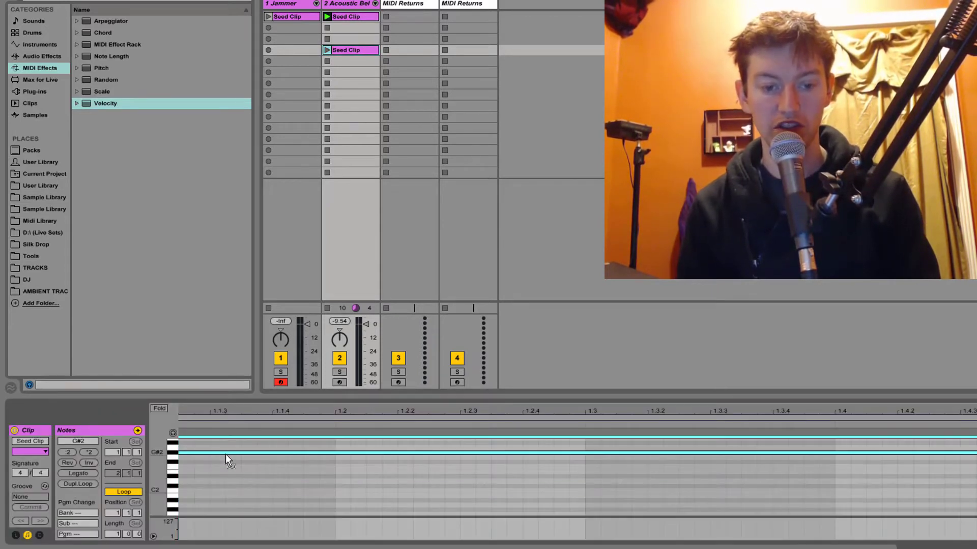
scroll(231, 474, left, 1)
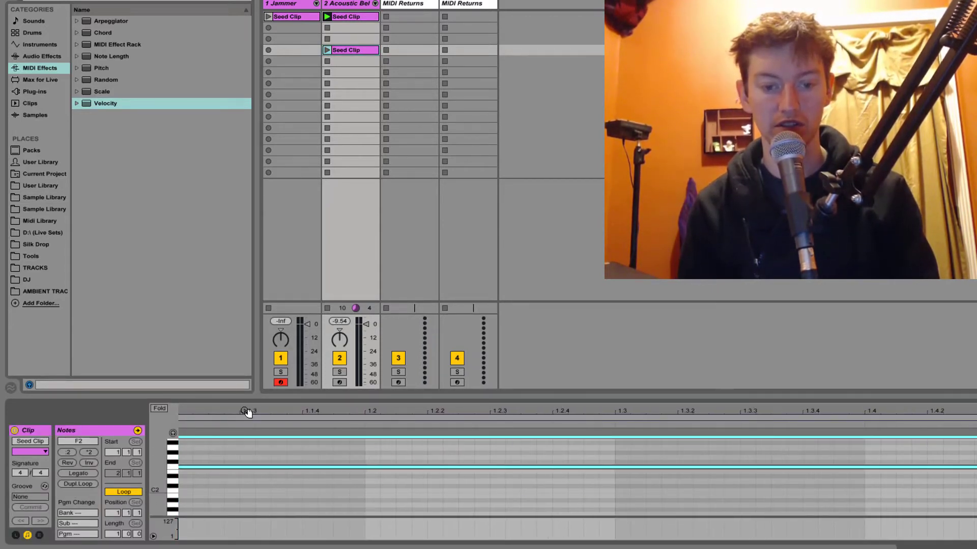
drag(247, 412, 294, 407)
click(326, 50)
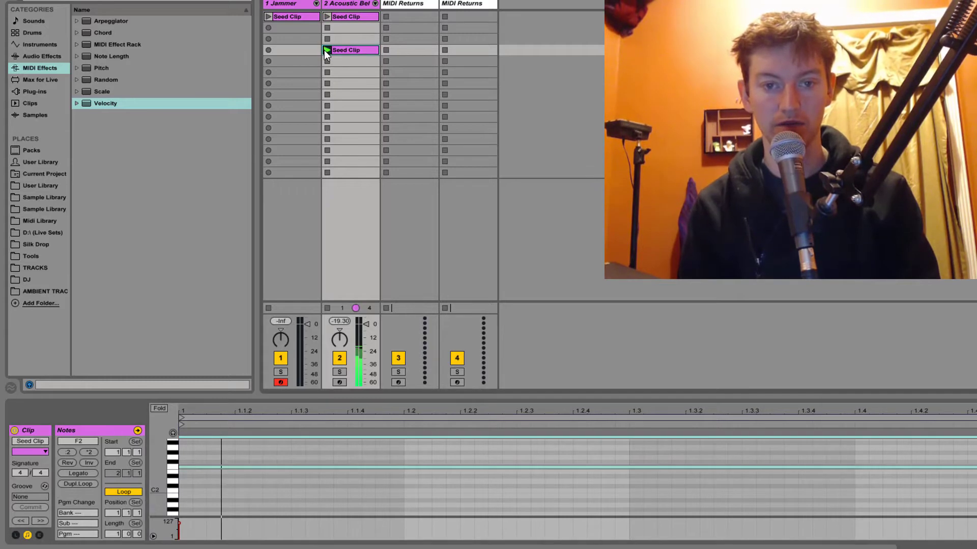
click(327, 16)
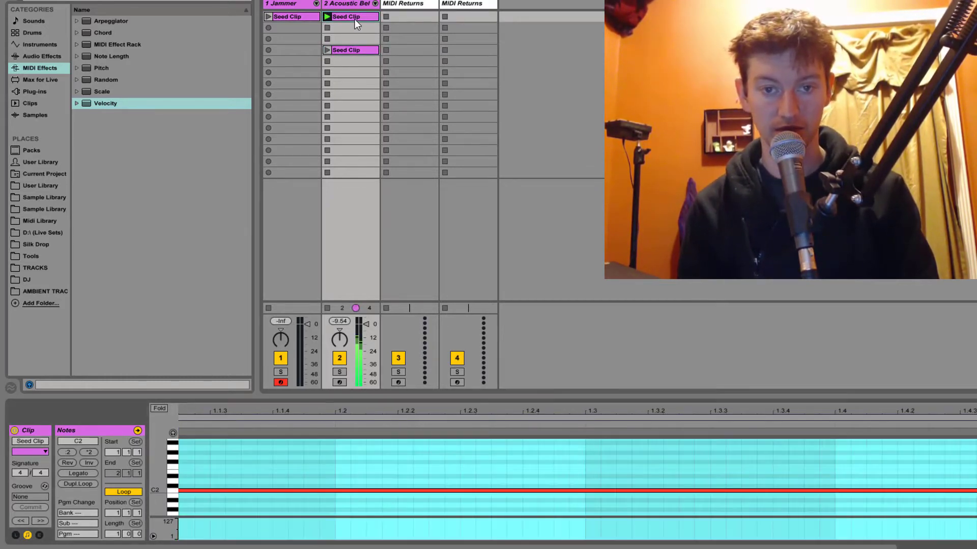
Show the Acoustic Bell track's devices and delete the Seed Clip copy from its fourth slot
click(422, 471)
key(shift+Tab)
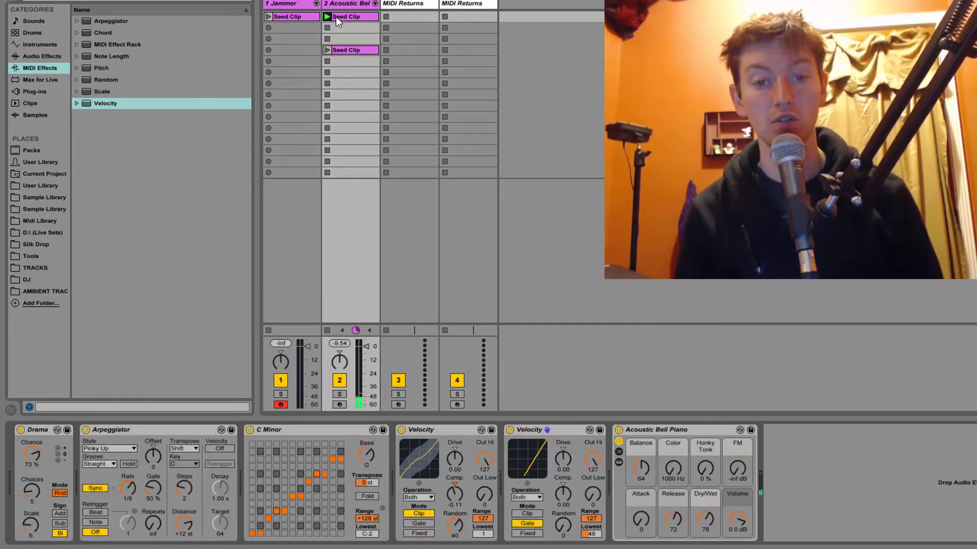
click(344, 49)
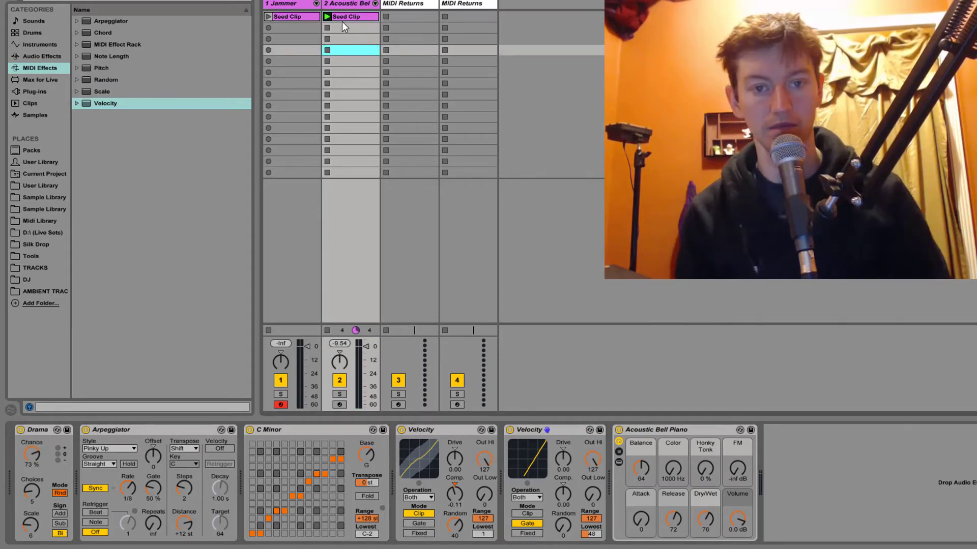
key(Delete)
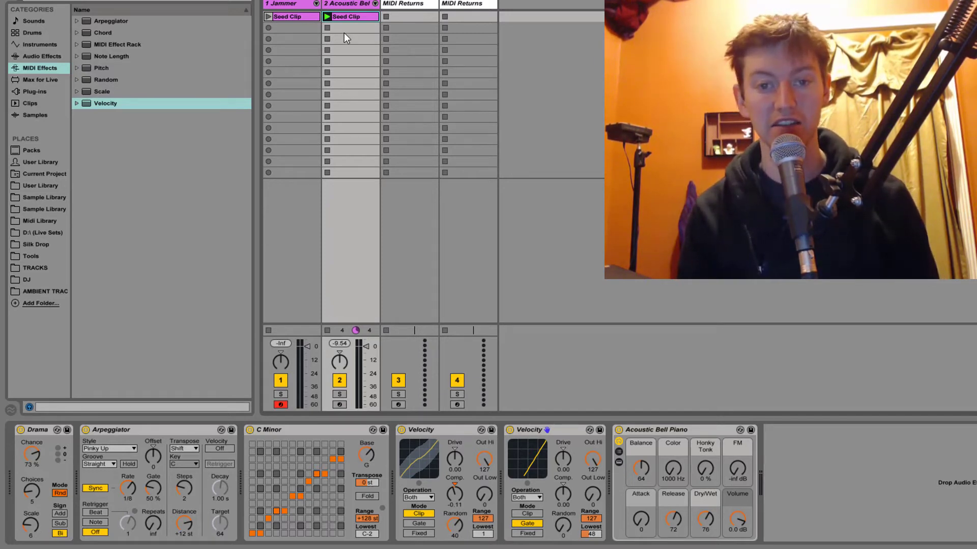
Set the first MIDI Returns track to receive MIDI from 2-Acoustic Bell Piano, with Monitor set to In, and arm it for recording
click(424, 4)
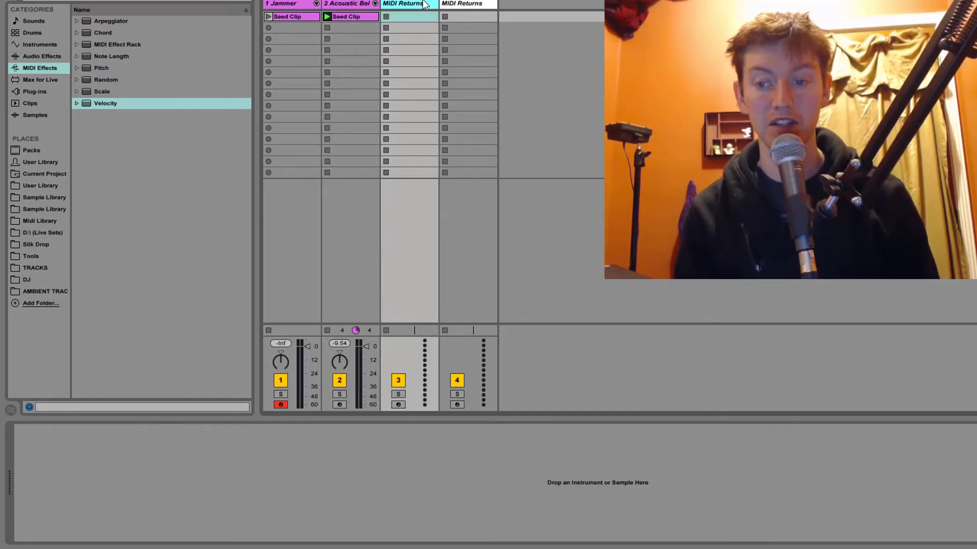
key(ctrl+alt+i)
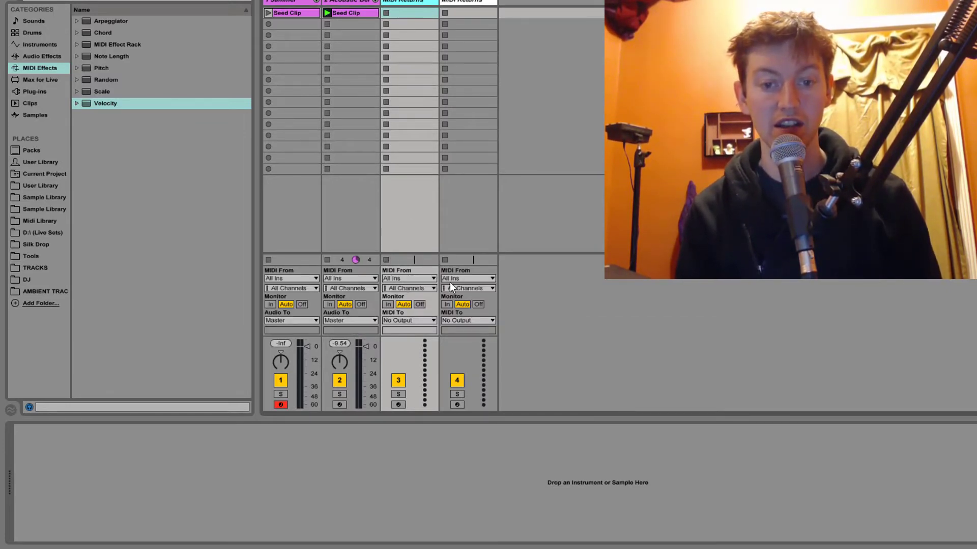
click(411, 279)
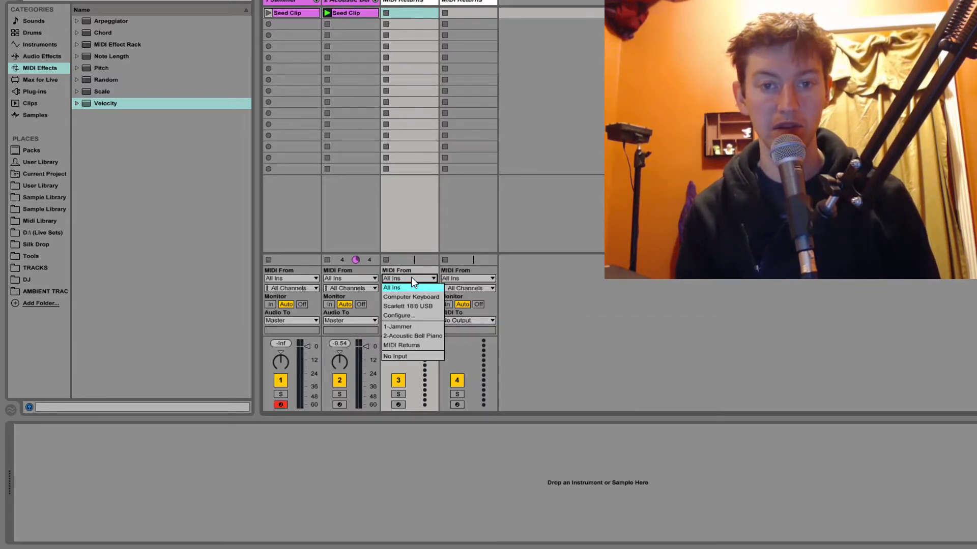
click(423, 336)
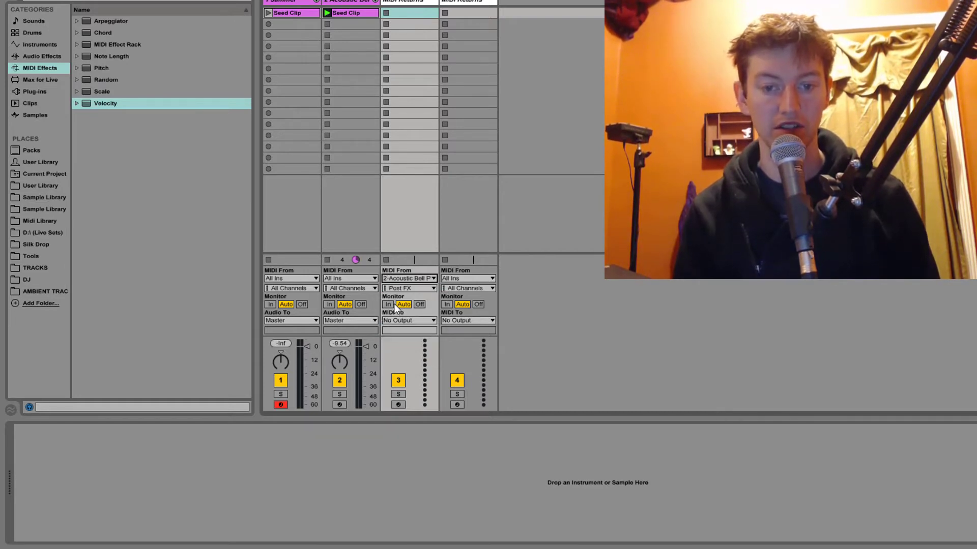
click(391, 304)
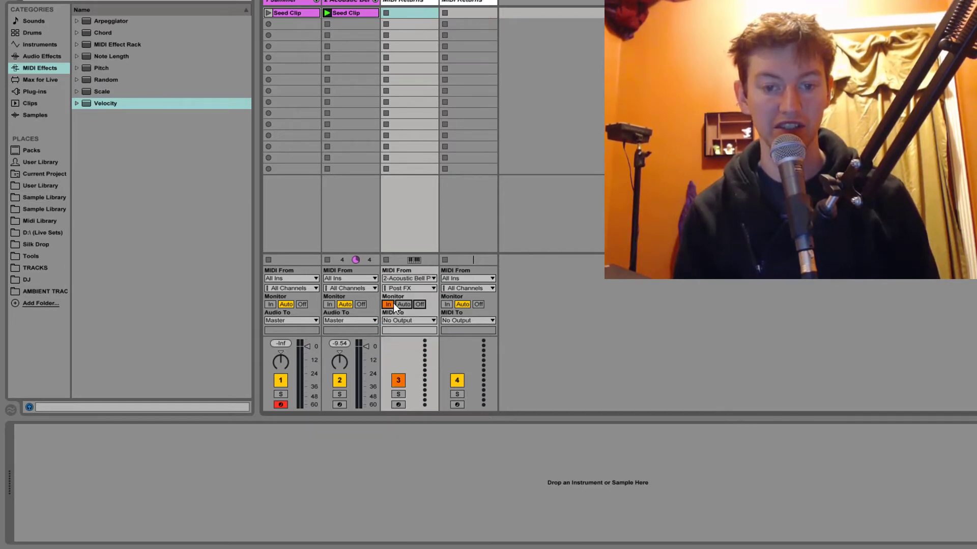
click(399, 405)
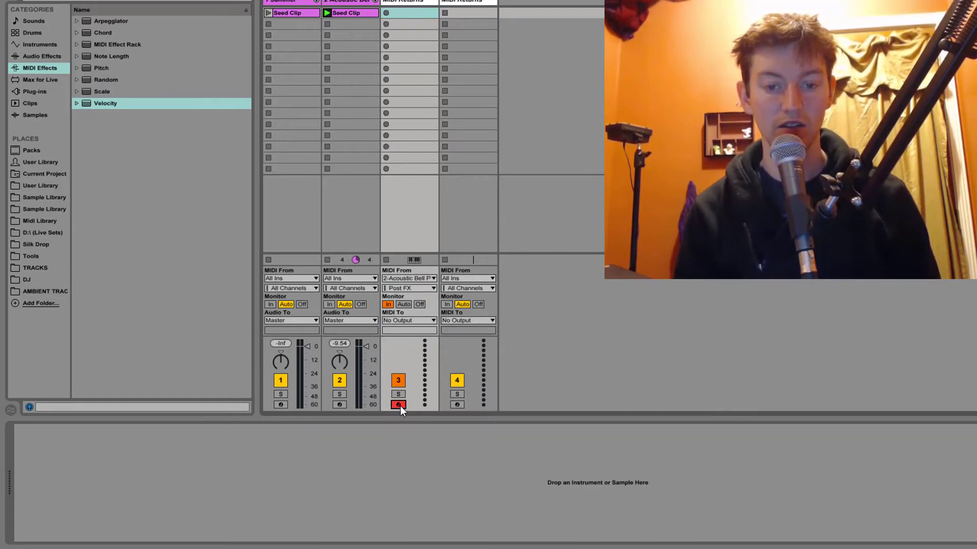
Record the generated notes into the first MIDI Returns slot and show the clip's notes folded in an enlarged editor
click(386, 13)
click(402, 14)
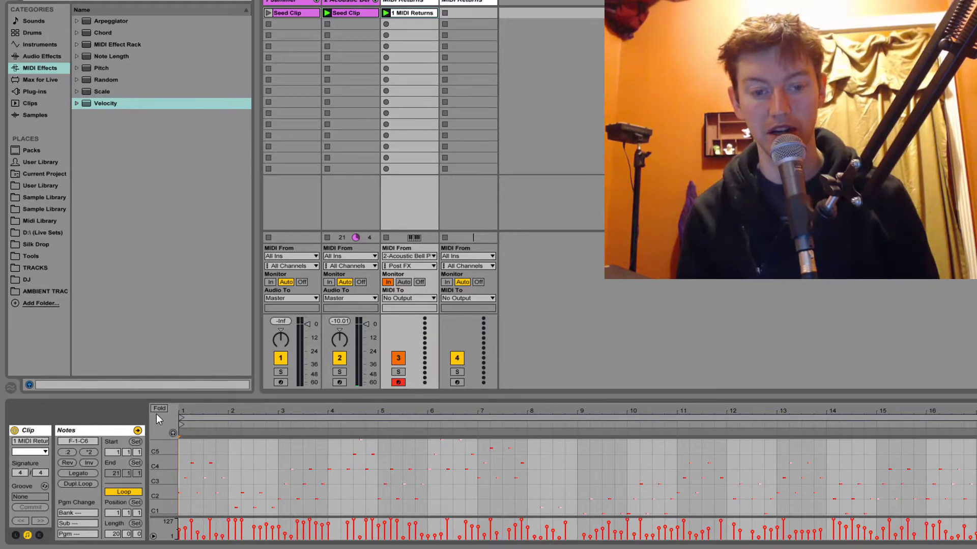
click(158, 409)
drag(262, 399, 262, 229)
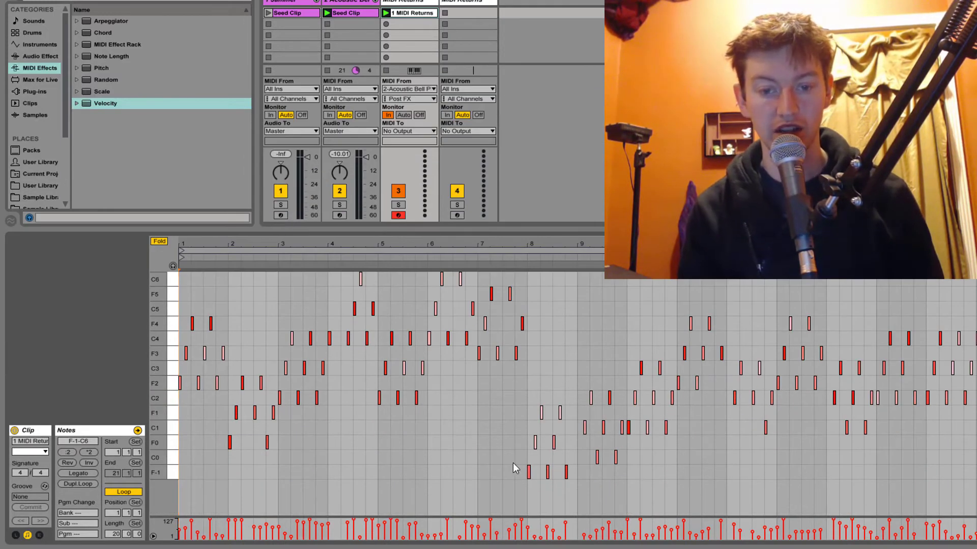
Delete the C3 note near the end of bar 5 in the recorded clip, add C2 notes there, and shrink the note editor
drag(437, 446, 421, 370)
key(Delete)
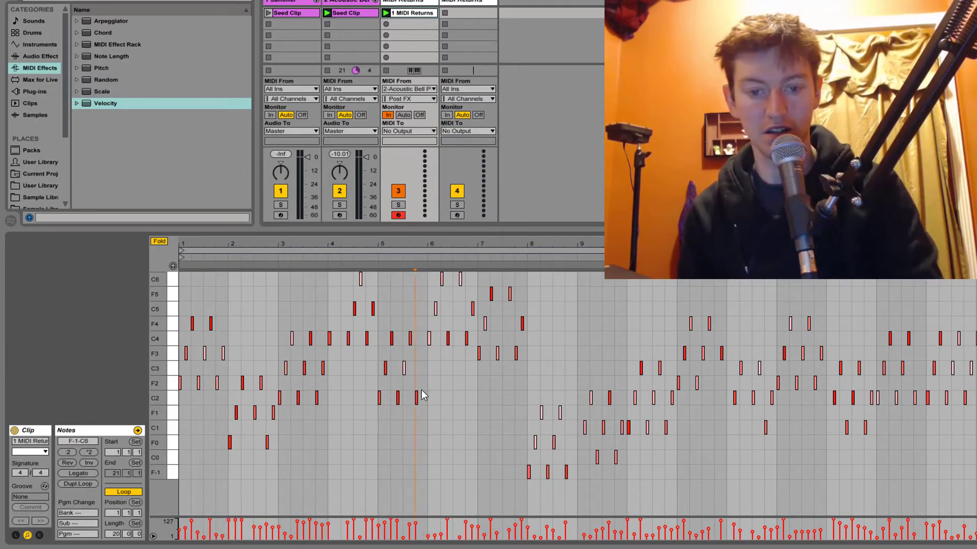
double_click(417, 399)
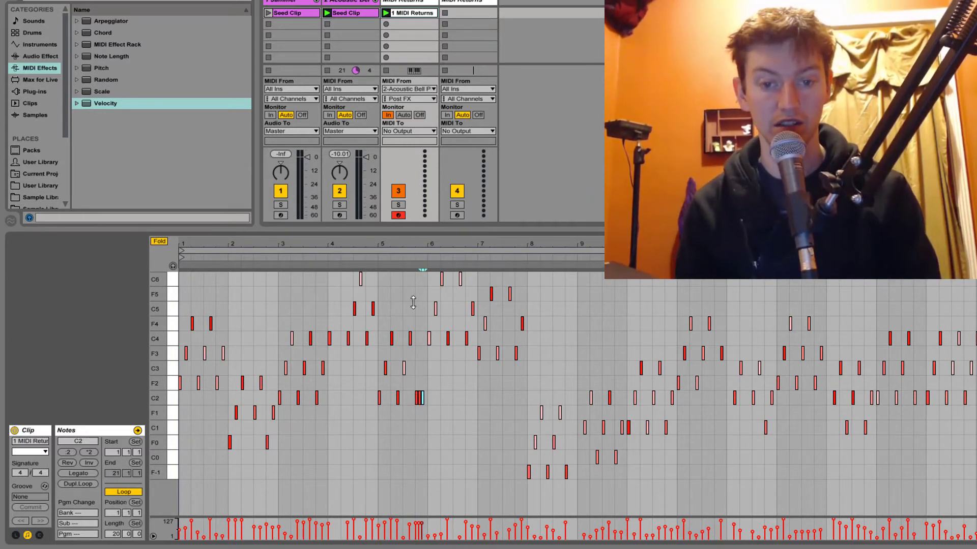
drag(413, 229, 422, 412)
click(423, 25)
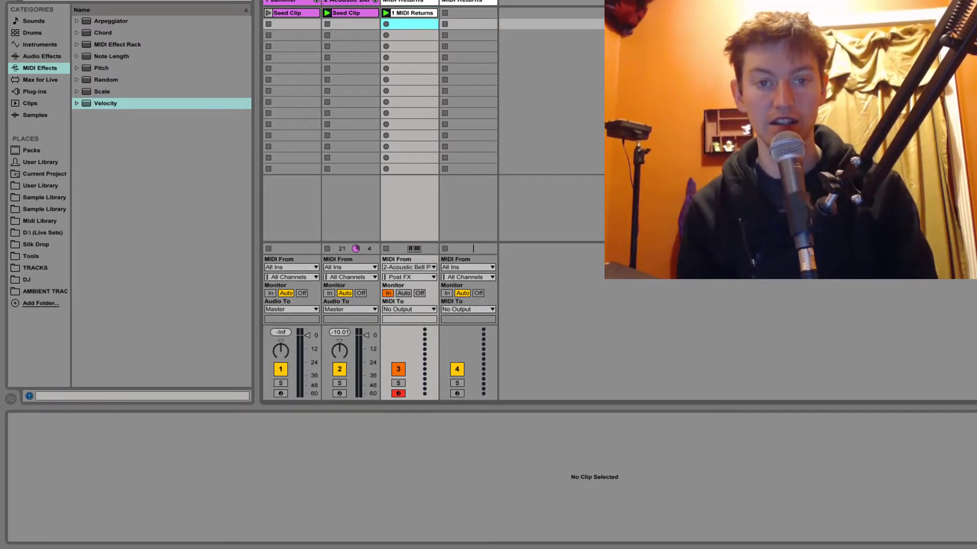
Copy the Drama, Arpeggiator and C Minor effects from the Acoustic Bell track to the start of the Jammer track's device chain
click(285, 2)
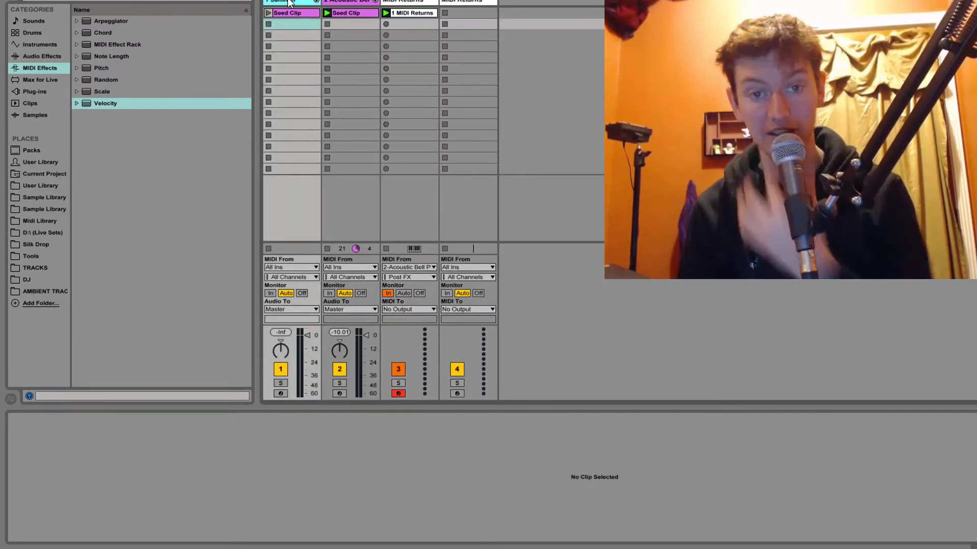
click(356, 2)
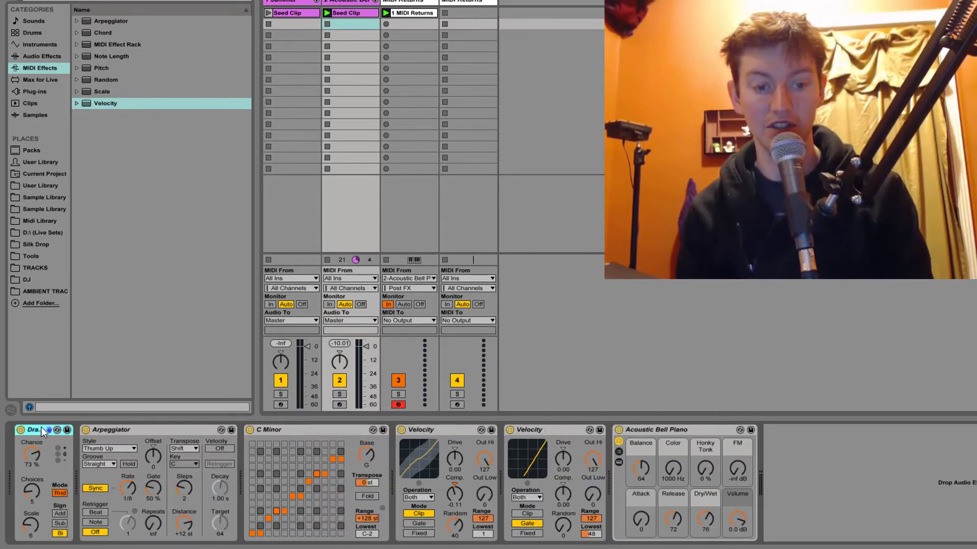
shift+click(328, 432)
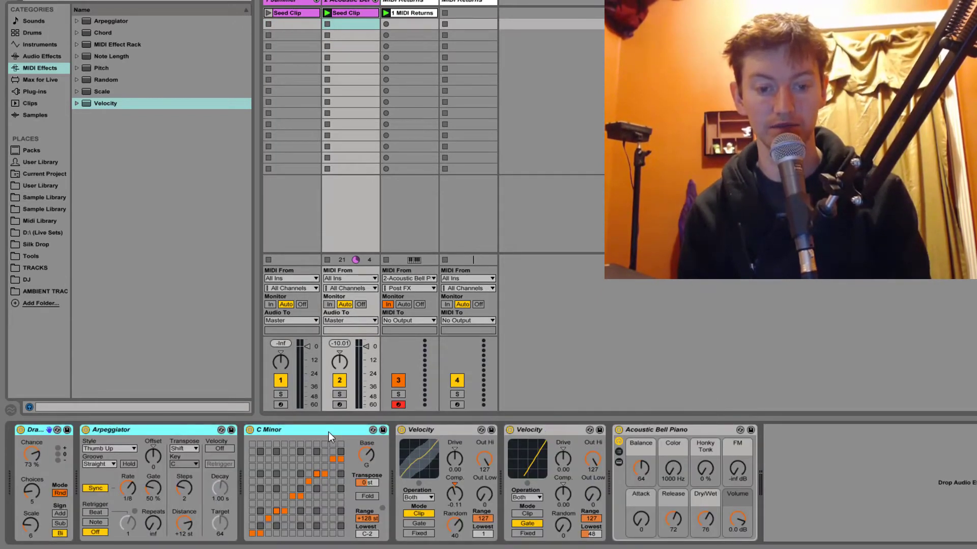
click(264, 214)
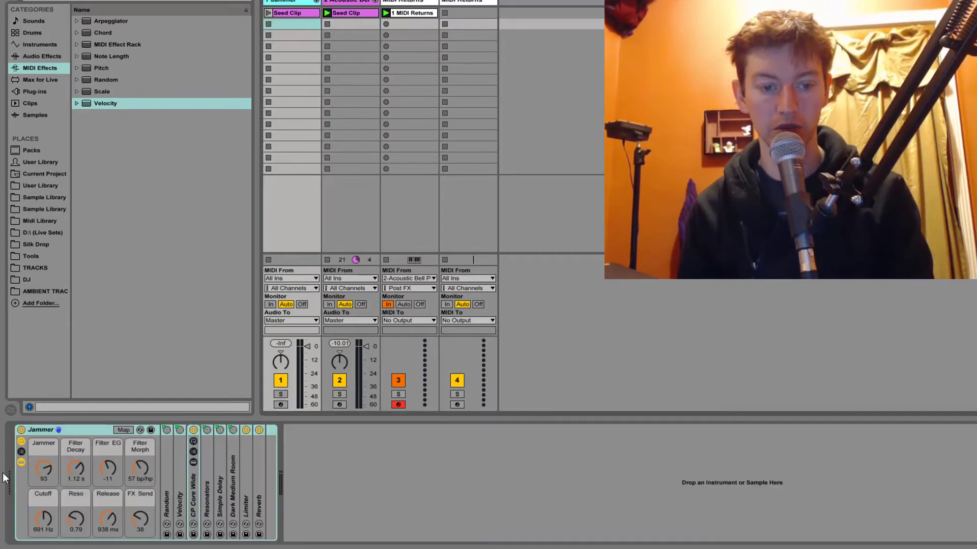
key(ctrl+v)
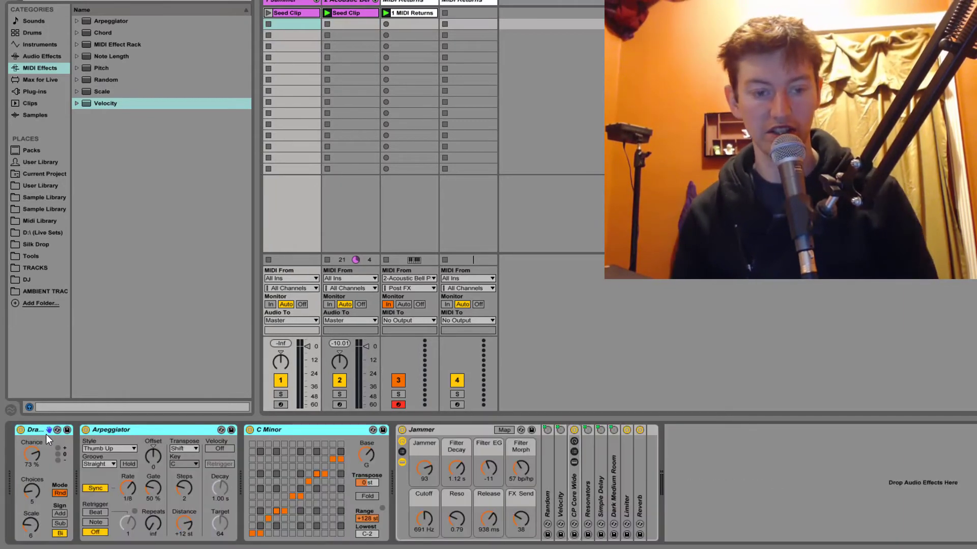
Launch the Jammer track's Seed Clip, solo the track and set its Arpeggiator style to Down
click(267, 14)
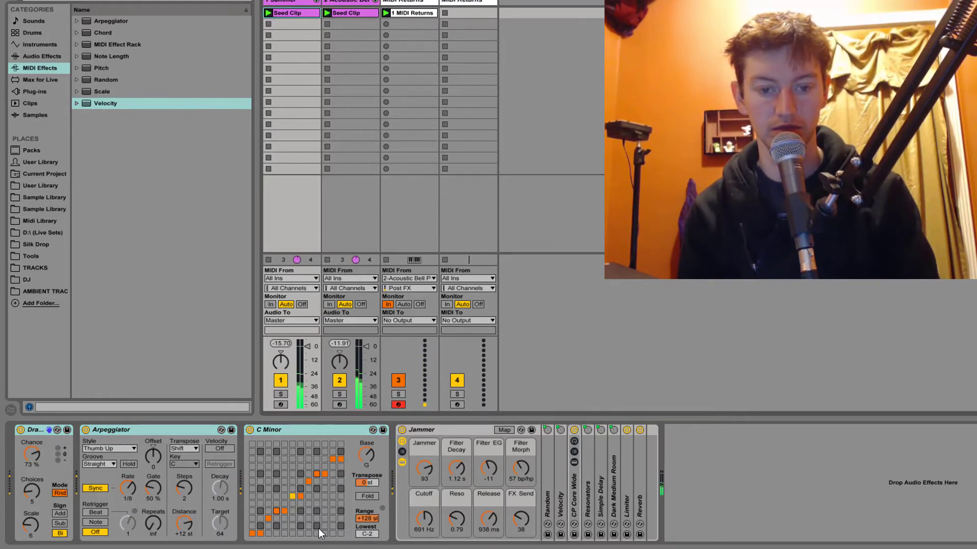
click(282, 395)
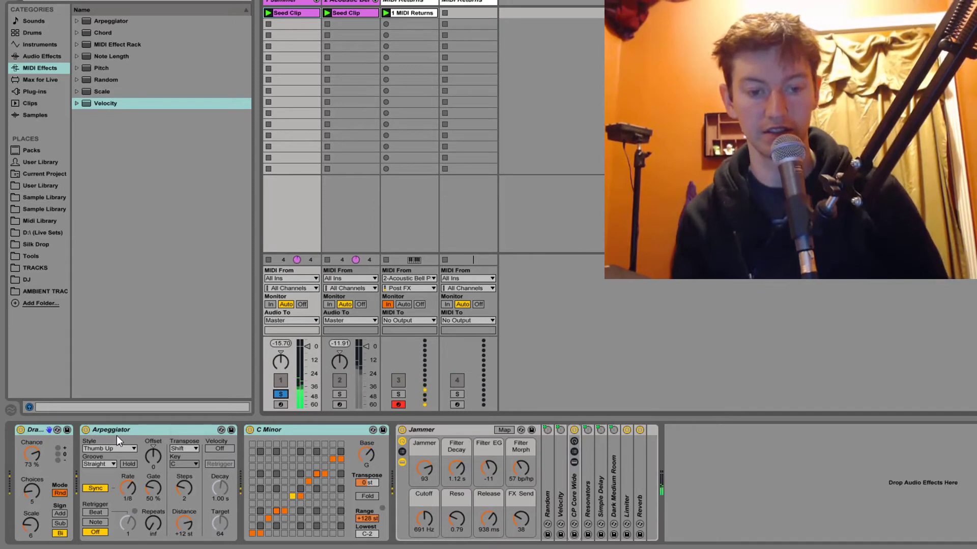
click(108, 451)
click(108, 452)
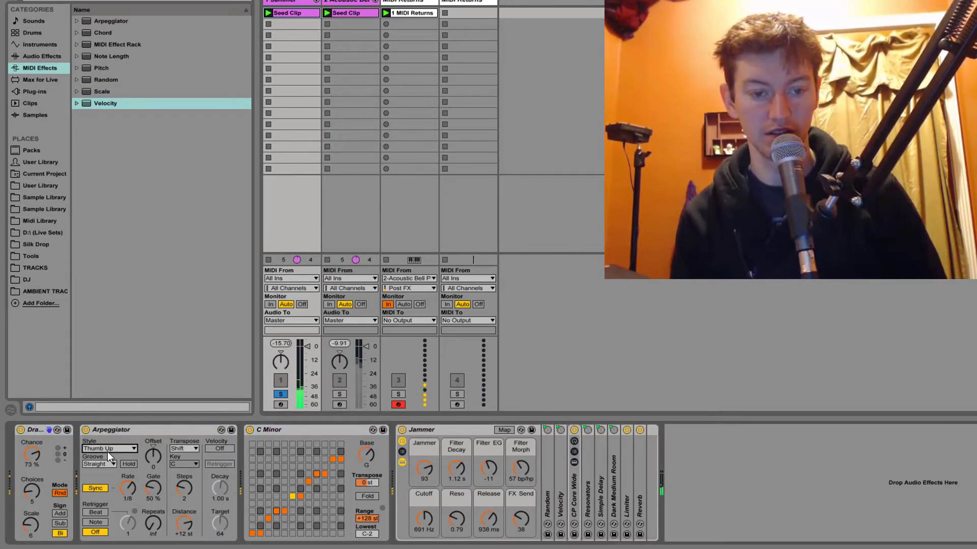
click(108, 452)
click(98, 286)
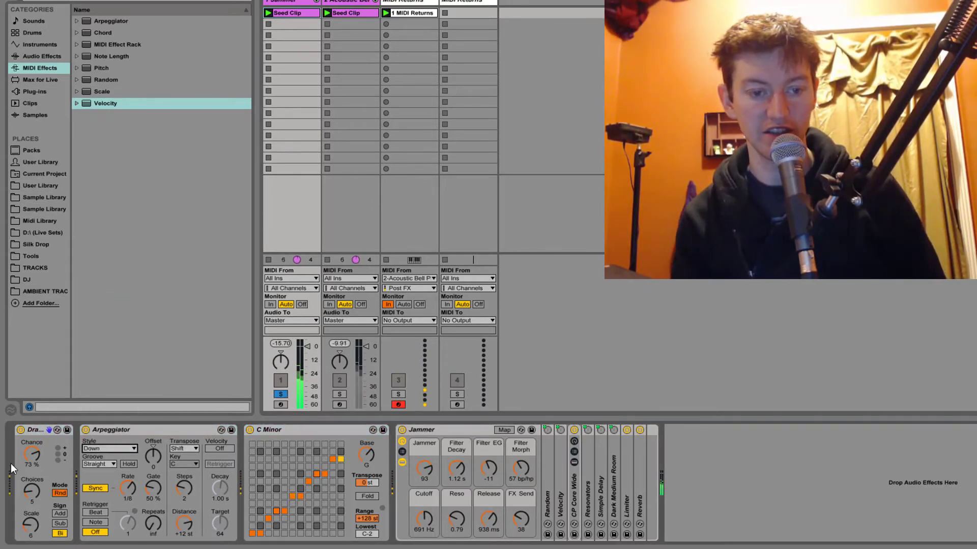
Set the Jammer track's Drama effect to Scale 2, Chance 67 % and Choices 12, and the Arpeggiator Rate to 1/4
click(31, 527)
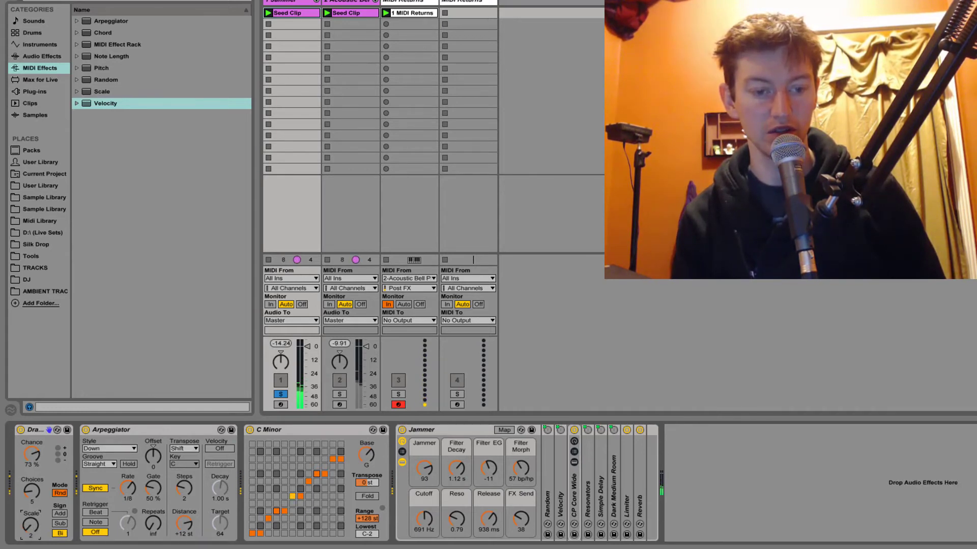
drag(32, 454, 31, 478)
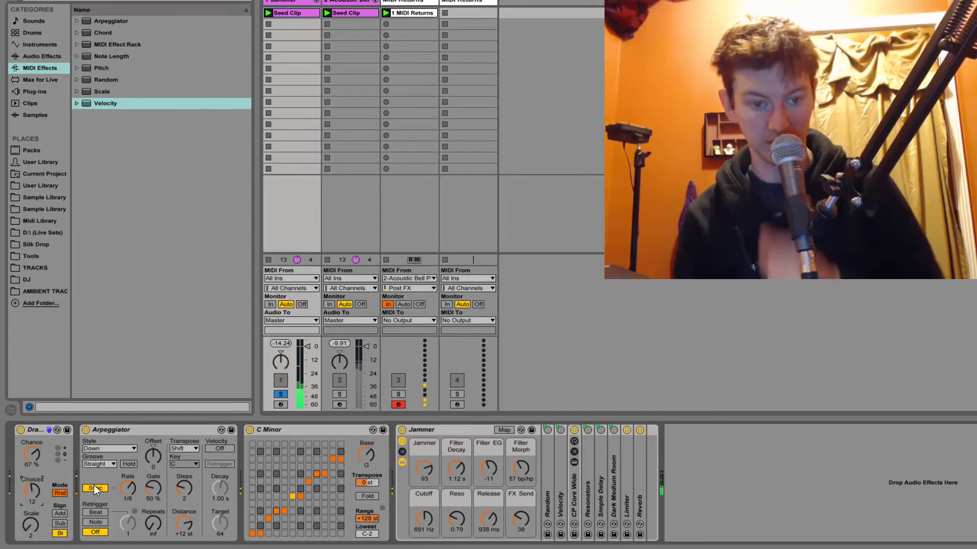
click(127, 489)
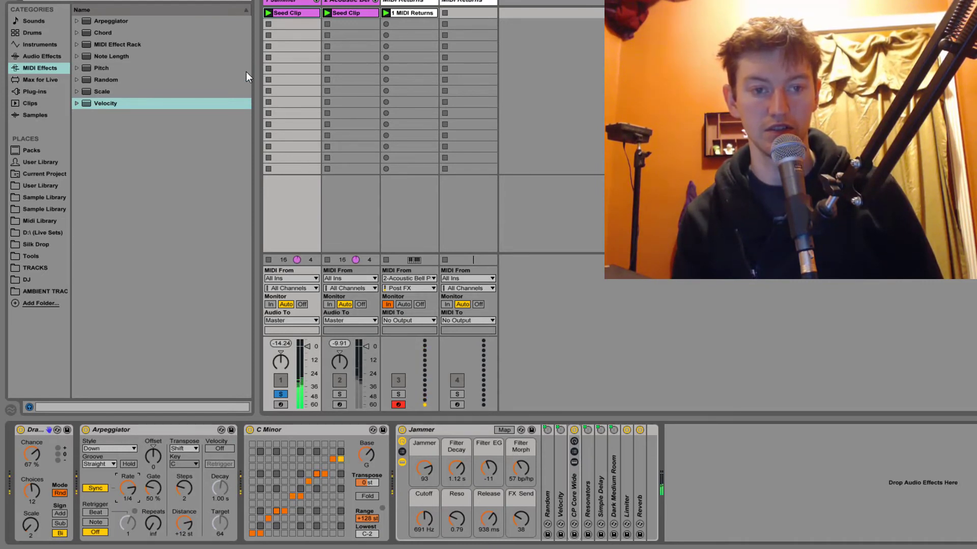
Add a Chord effect between the Jammer track's Arpeggiator and C Minor, load the Fifth Chord preset and set Shift 1 to -3 st
click(104, 32)
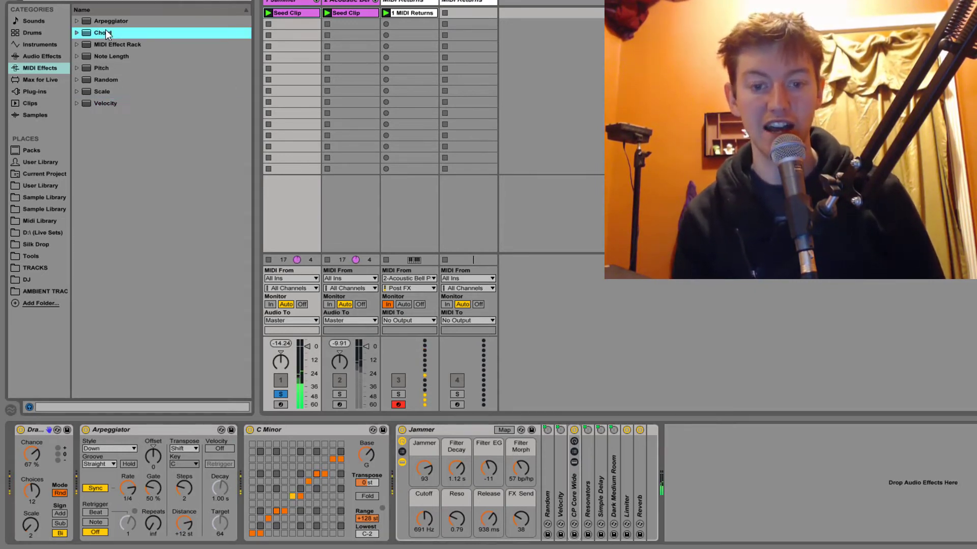
drag(105, 33, 233, 487)
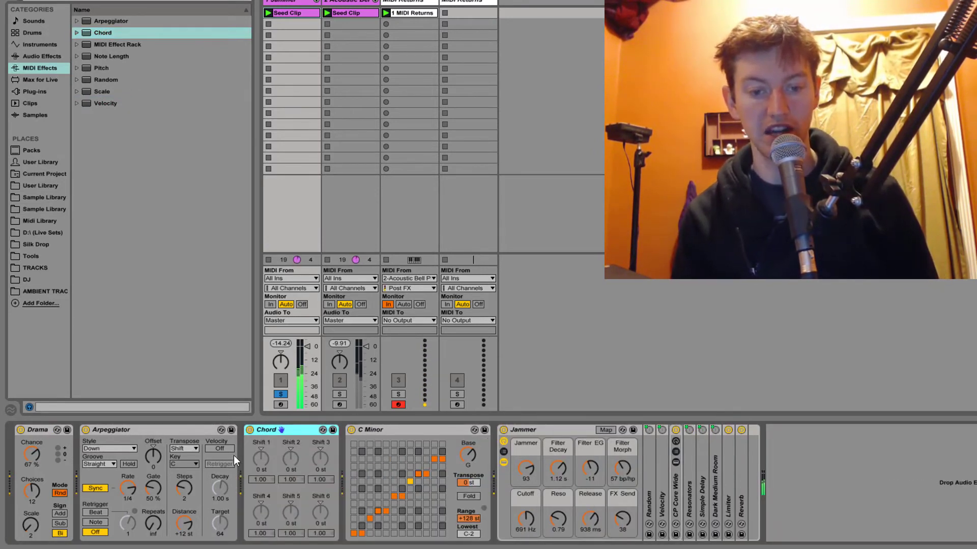
click(76, 32)
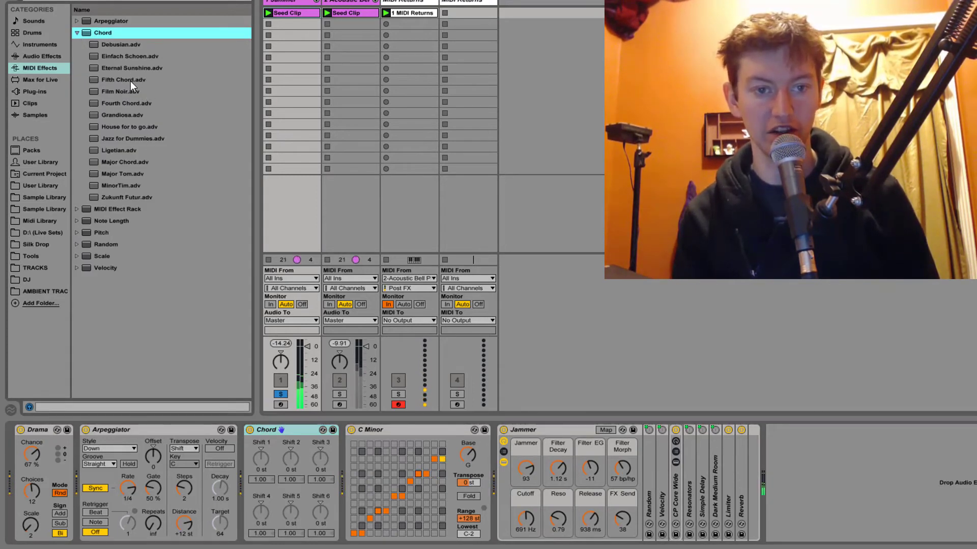
drag(128, 78, 297, 463)
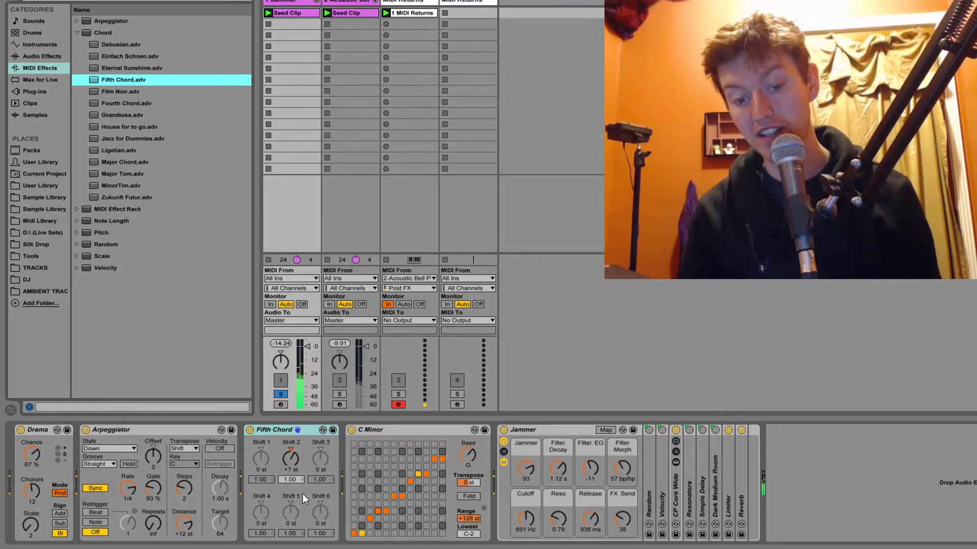
drag(261, 466, 264, 469)
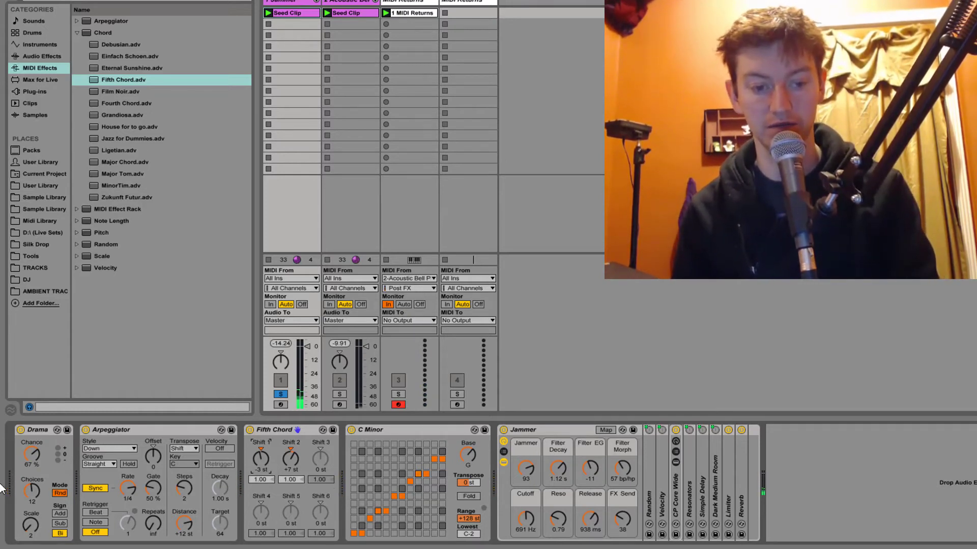
Set the Scale value of the Jammer track's Drama effect to 6 and solo the Acoustic Bell track
drag(31, 537, 32, 546)
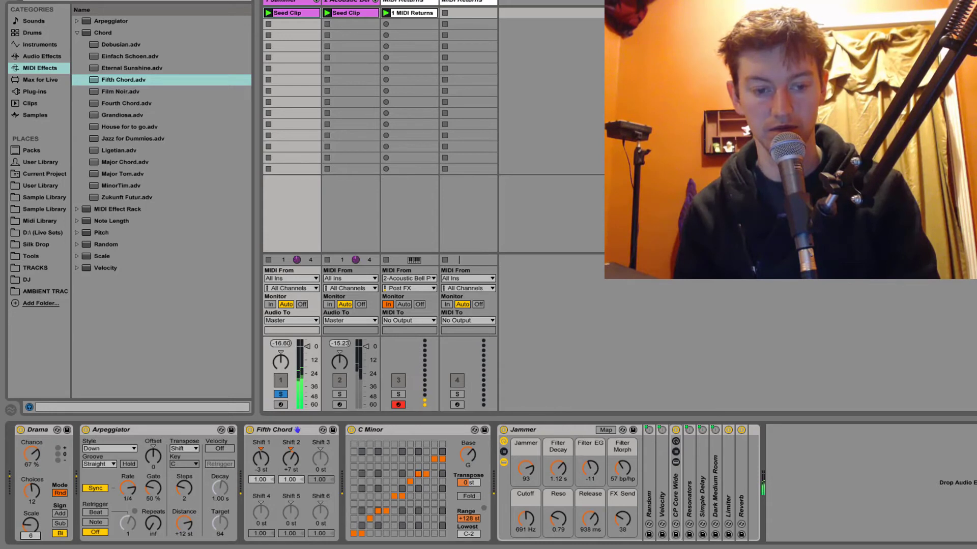
click(339, 394)
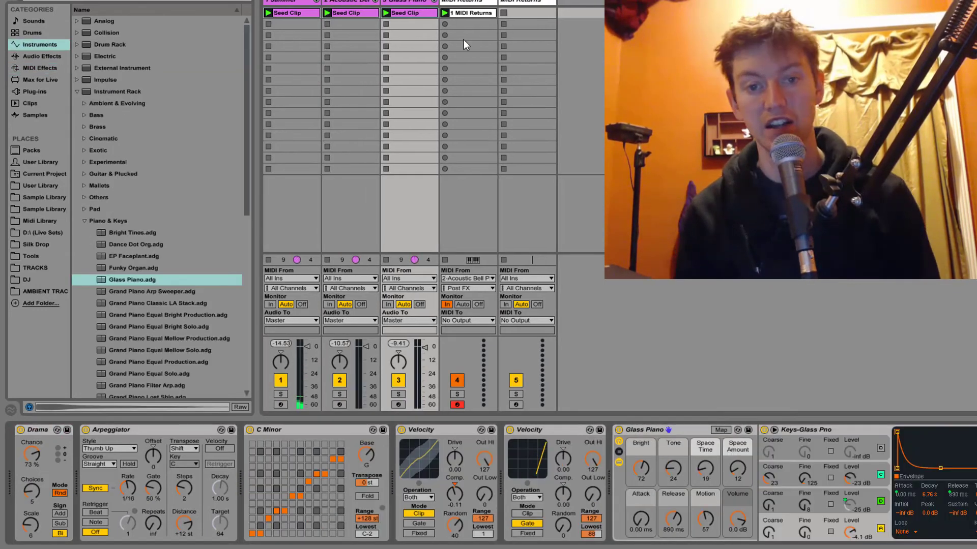
Insert an audio track after the second MIDI Returns track
click(468, 48)
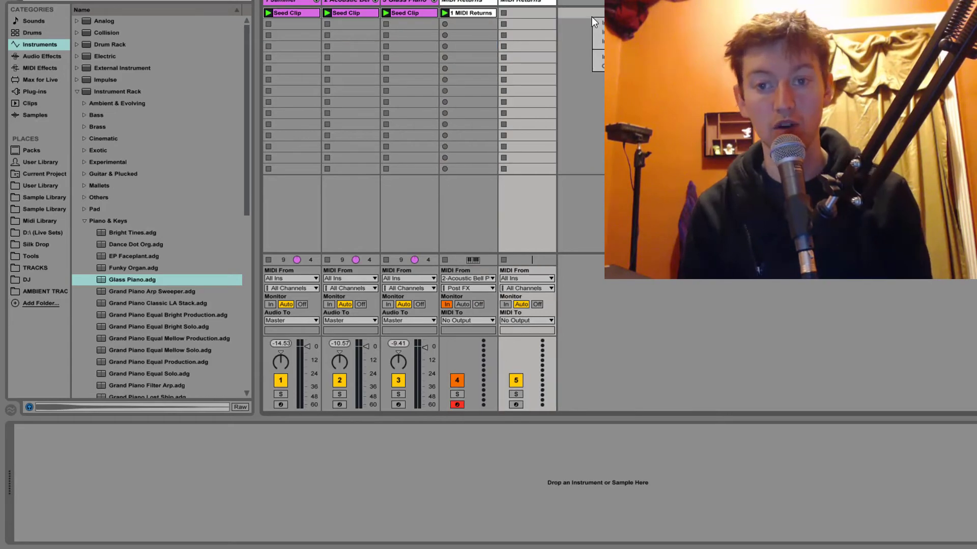
right_click(591, 17)
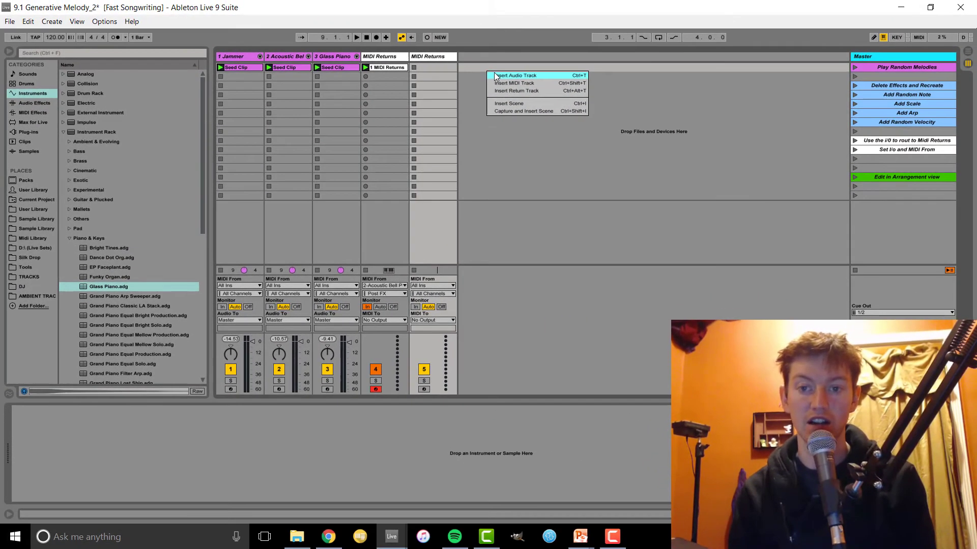
click(540, 54)
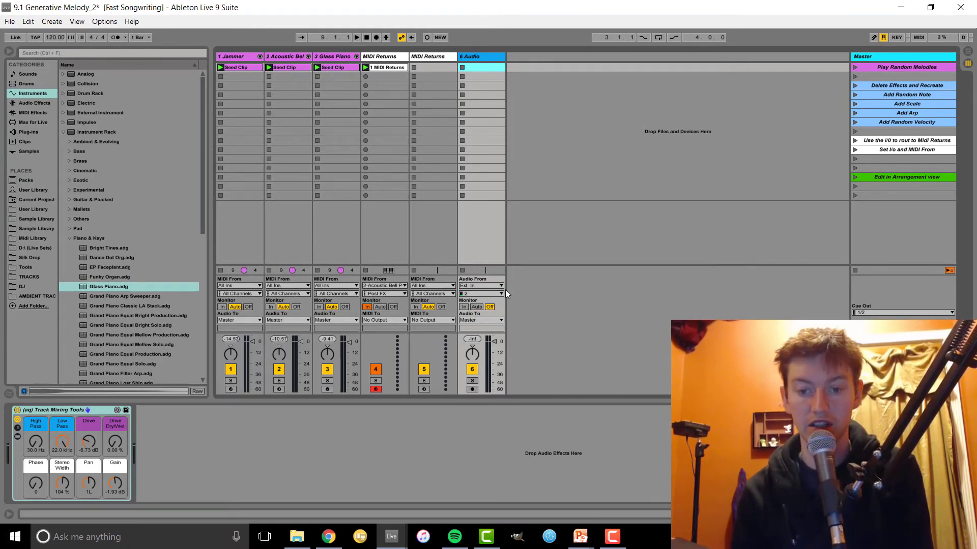
Set the new audio track's Monitor to In and its Audio From to 3-Glass Piano, and arm it for recording
click(464, 307)
click(469, 285)
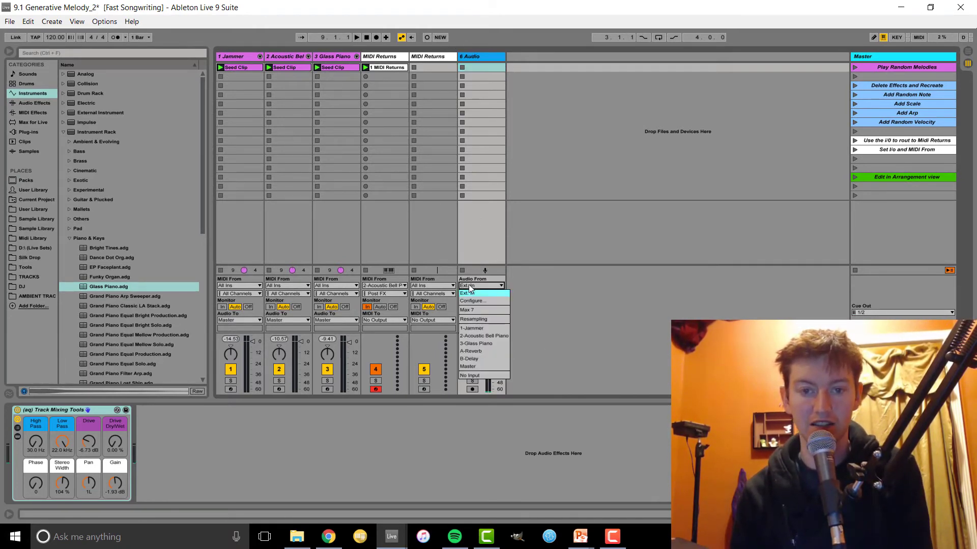
click(488, 343)
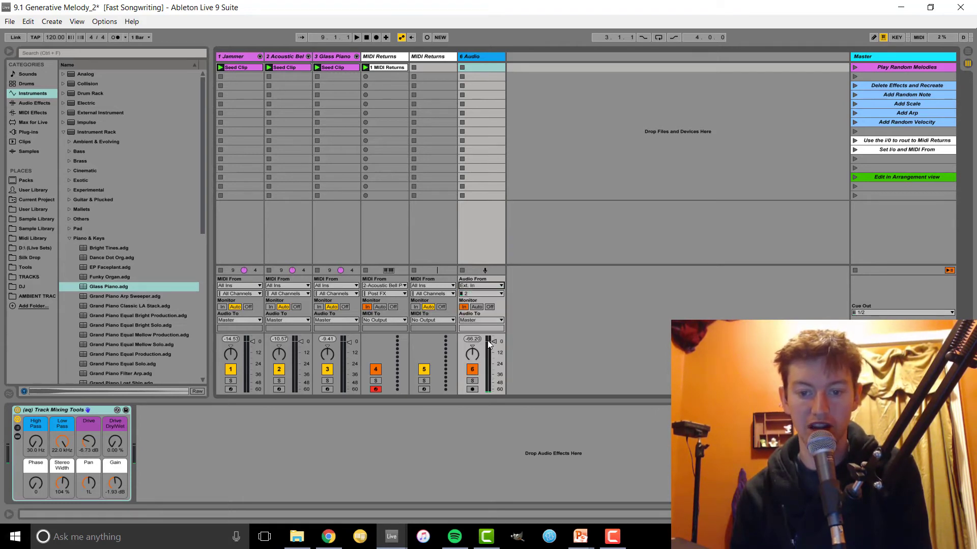
click(471, 390)
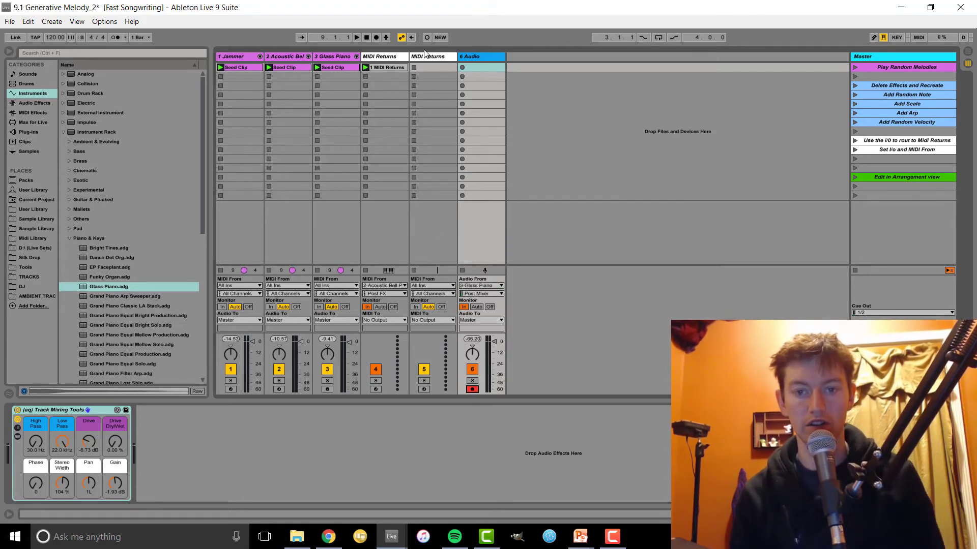
Record the Glass Piano output as an audio clip in the audio track's first slot, stopping after a few bars
click(463, 66)
click(476, 70)
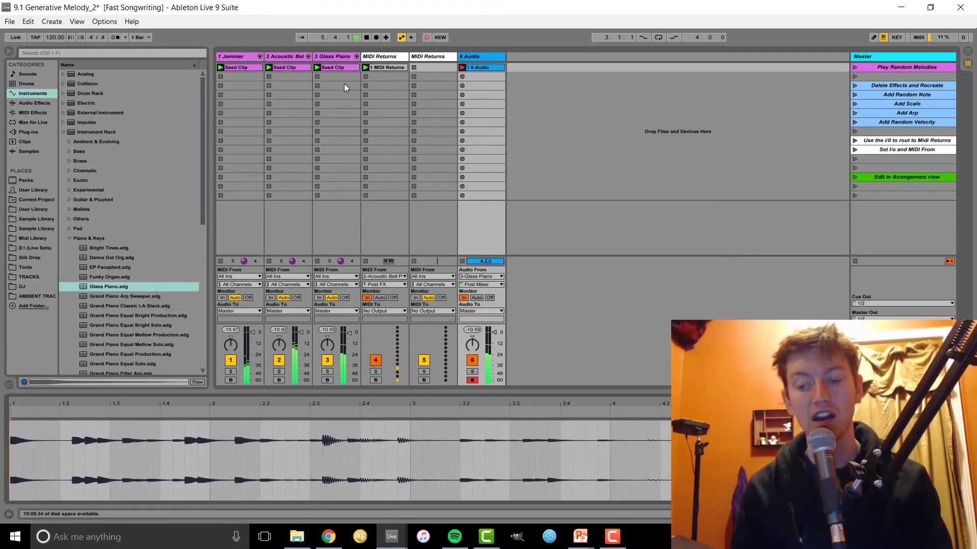
key(space)
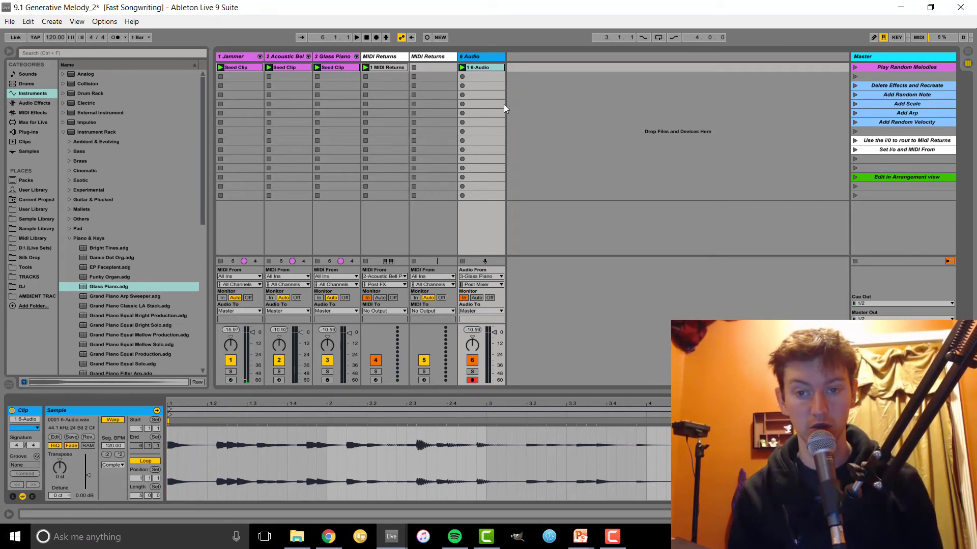
Switch the audio track's Audio From to Resampling and record the combined output into its third clip slot
click(475, 277)
click(547, 263)
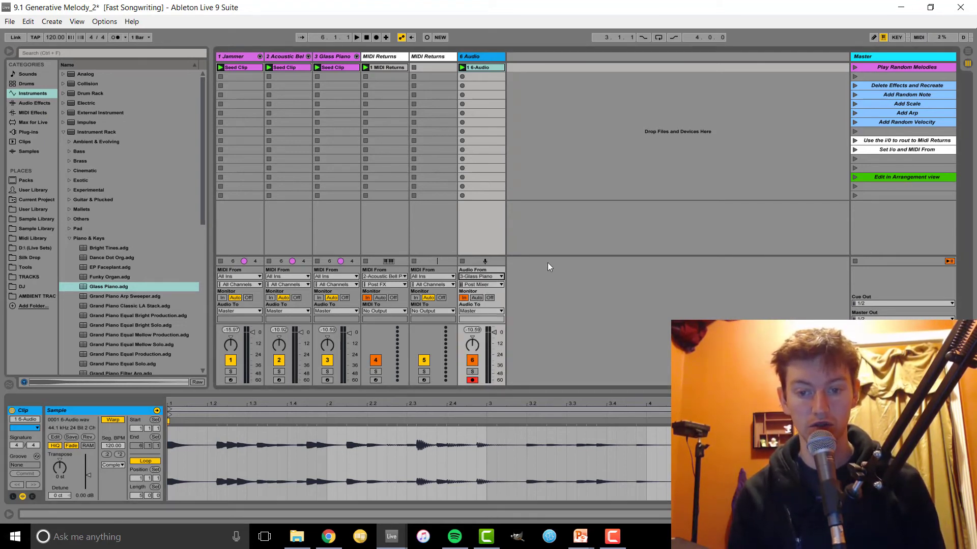
click(494, 278)
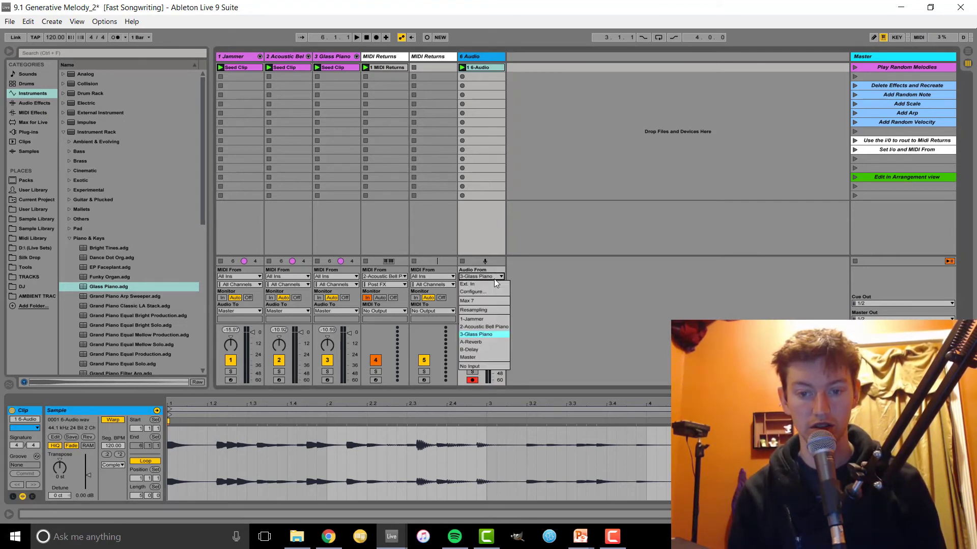
click(493, 317)
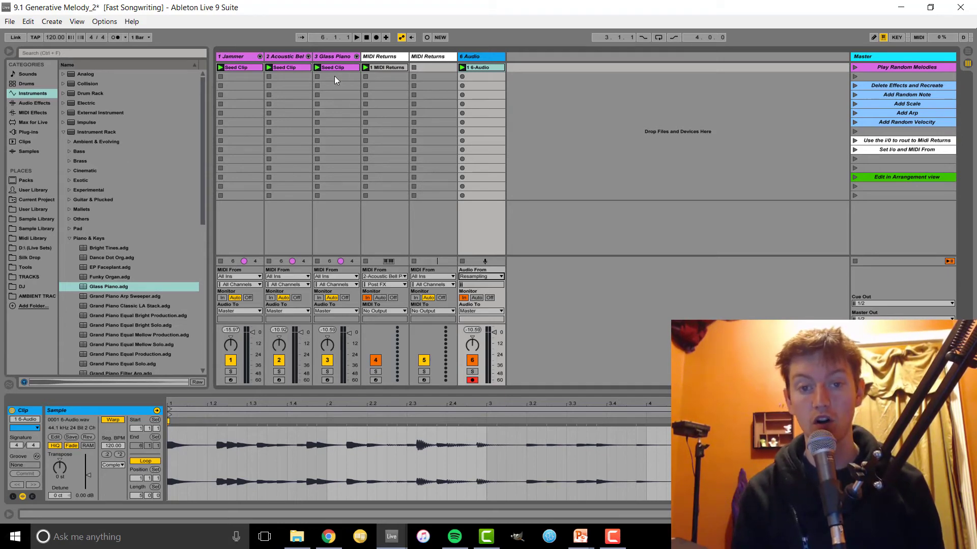
click(471, 96)
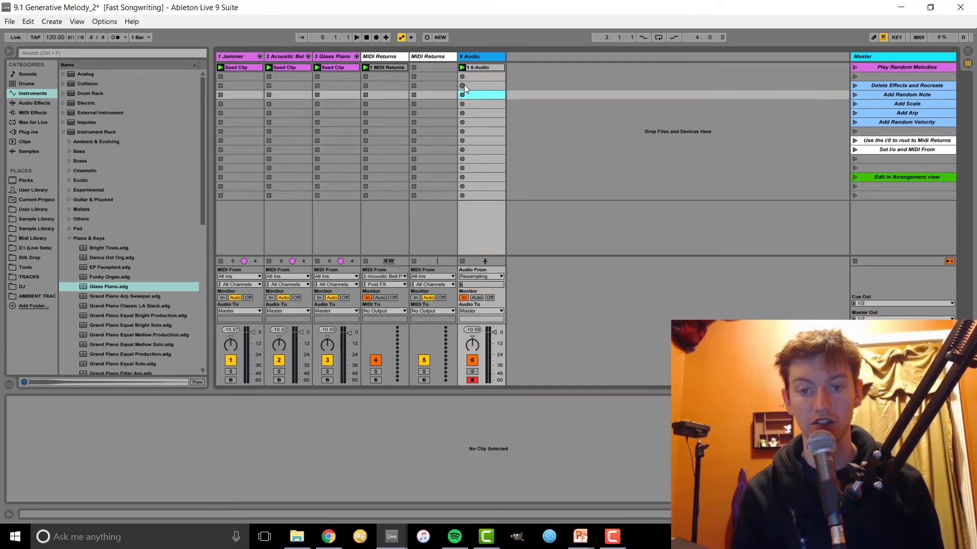
click(462, 86)
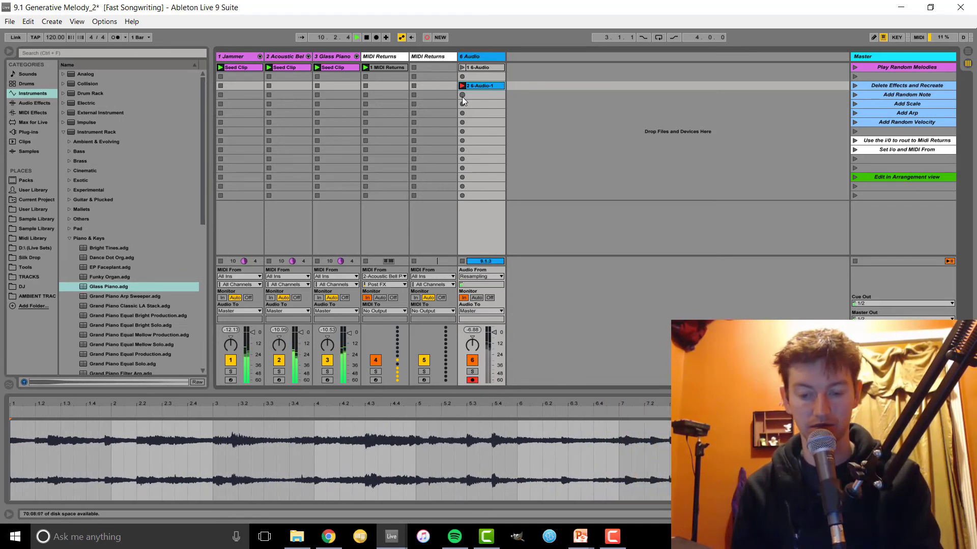
key(space)
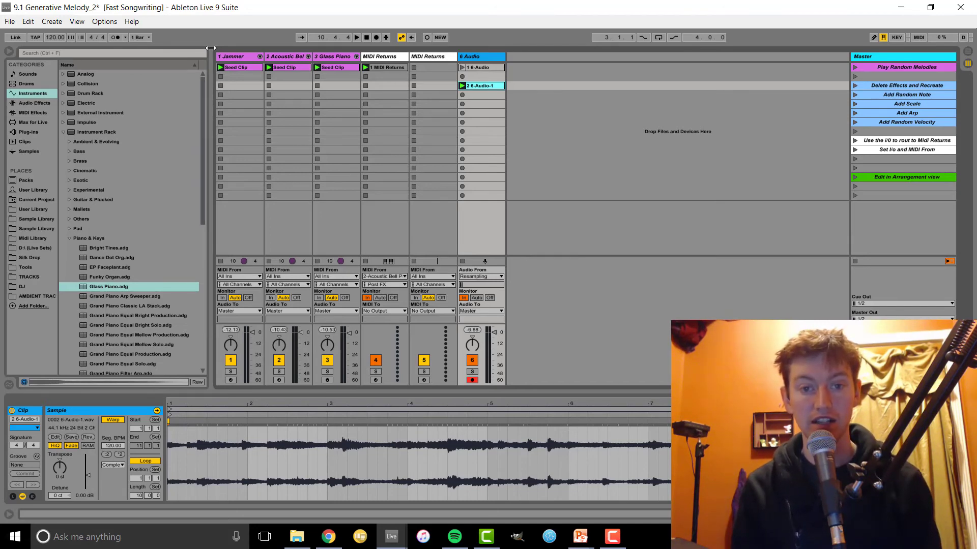
Lower the Base of the Jammer track's C Minor scale effect by three semitones
double_click(228, 54)
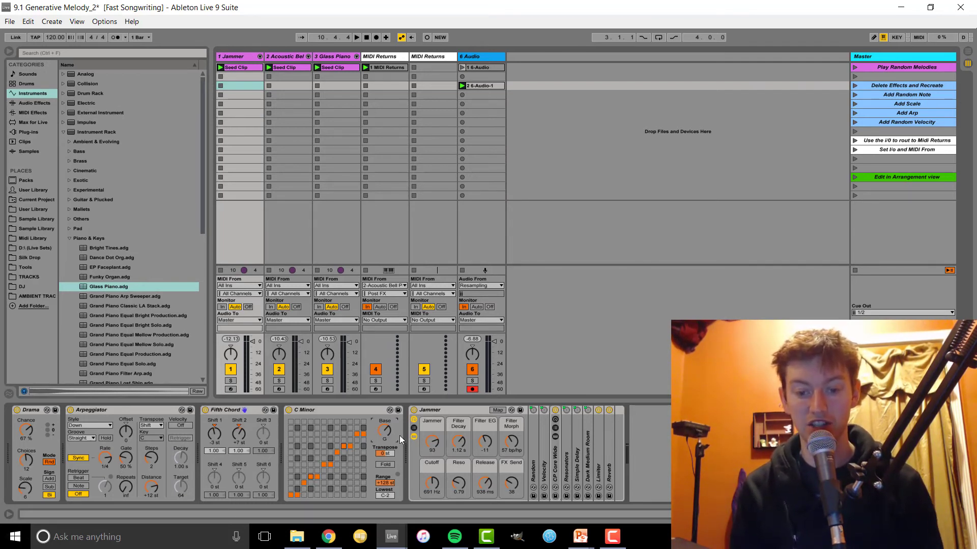
key(Down)
key(Down)
key(Down)
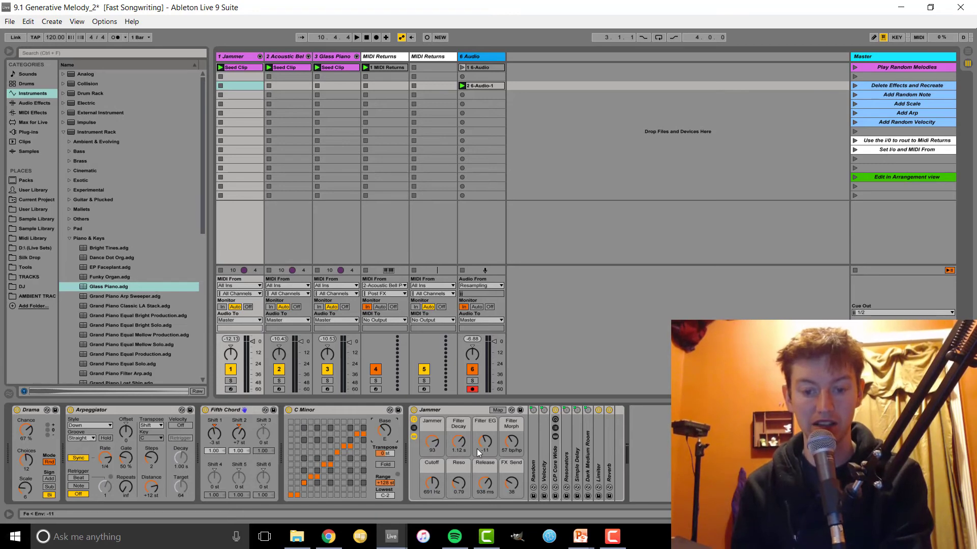
Lower the Base of the Acoustic Bell Piano track's C Minor scale effect by three semitones
click(292, 67)
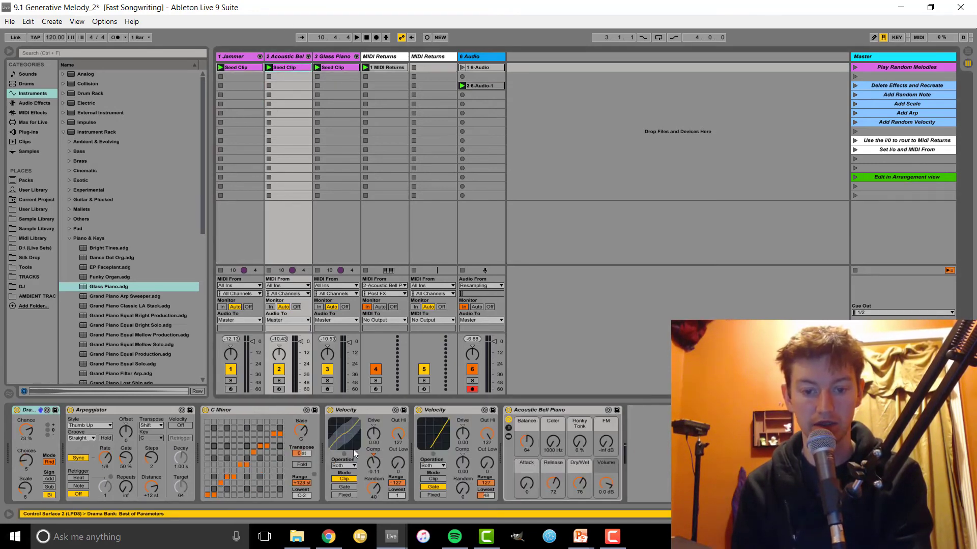
click(293, 438)
key(Down)
key(Down)
key(Down)
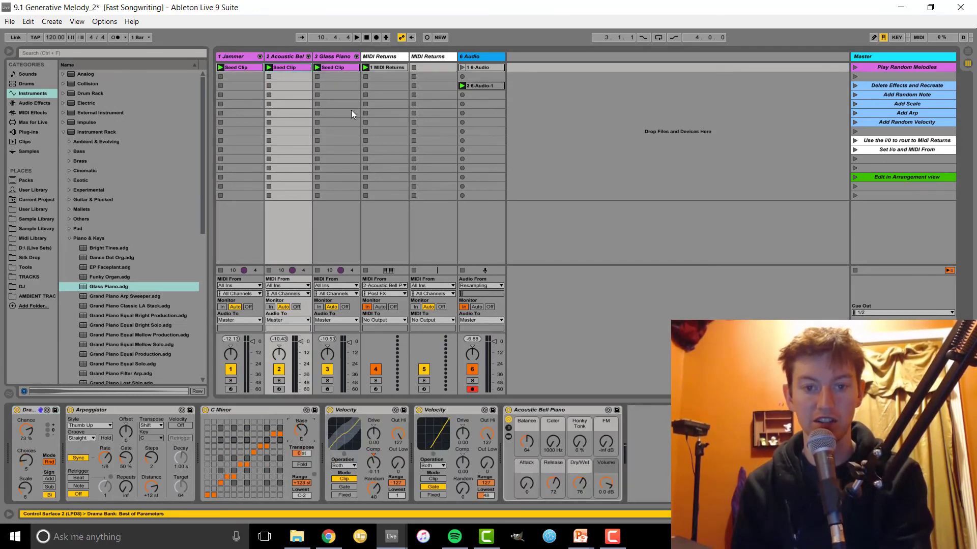
Lower the Base of the Glass Piano track's C Minor scale effect by three semitones
click(339, 72)
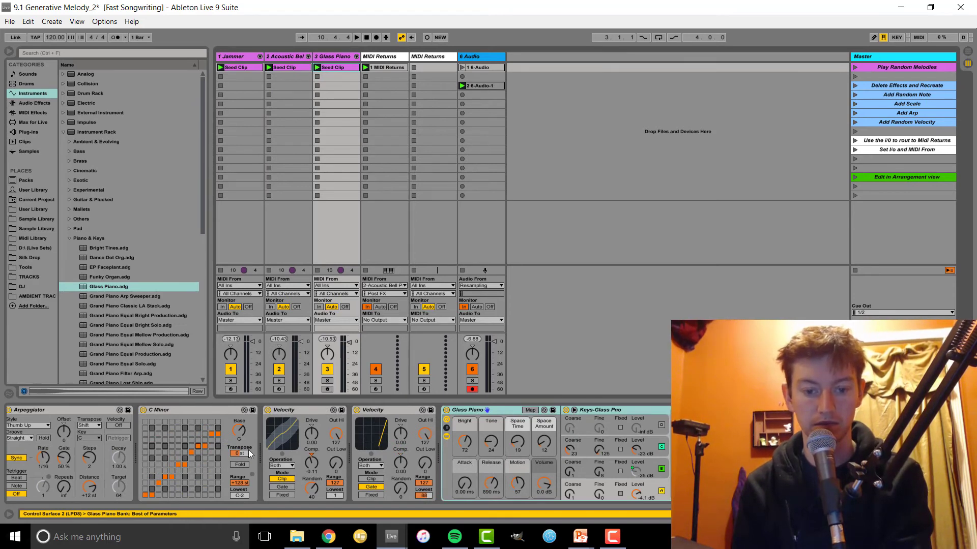
click(246, 433)
key(Down)
key(Down)
key(Down)
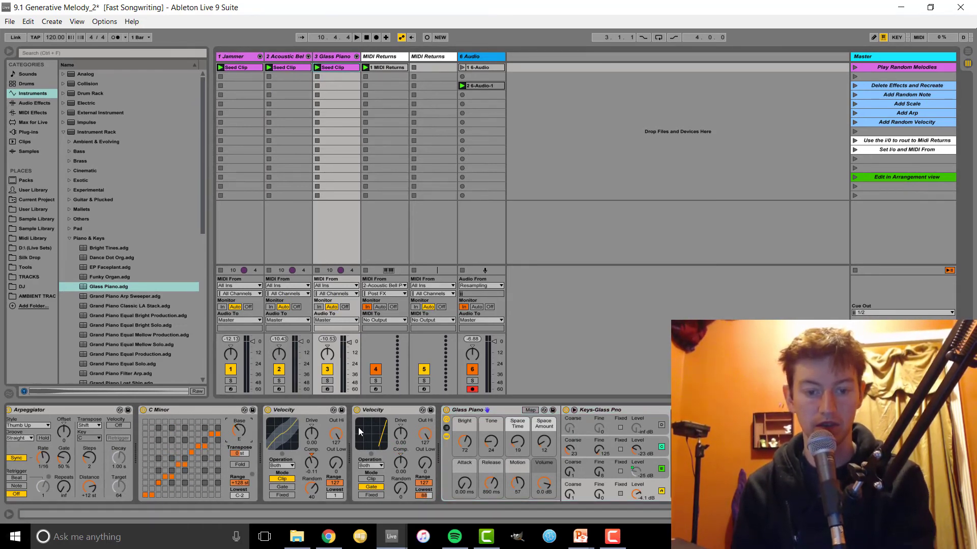
Start recording the transposed output into the audio track's fifth clip slot and rename the earlier resampled clip as Gmin
key(space)
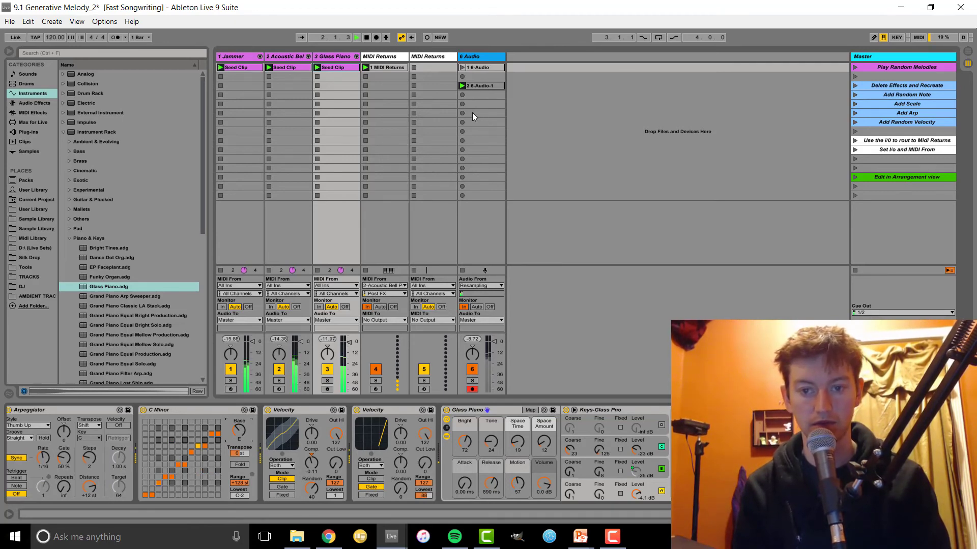
click(461, 104)
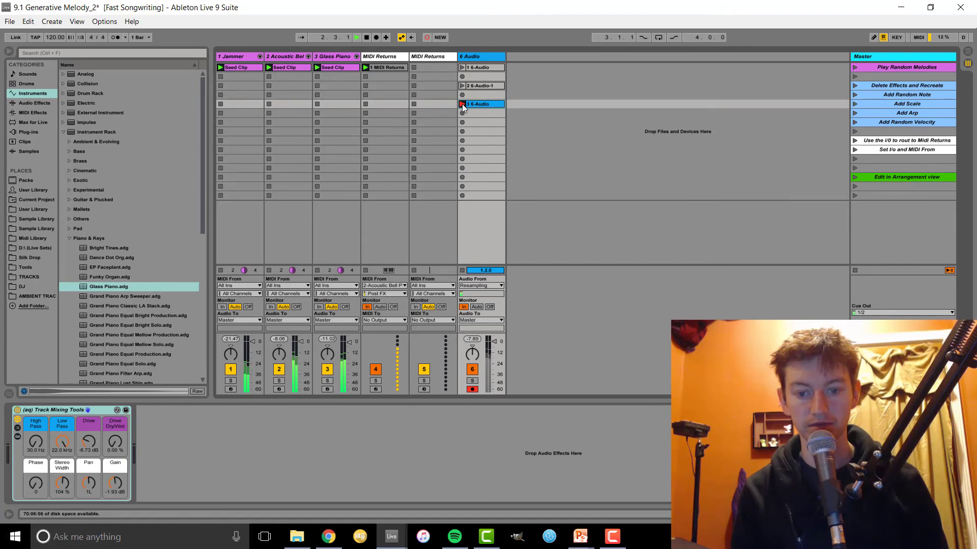
click(490, 86)
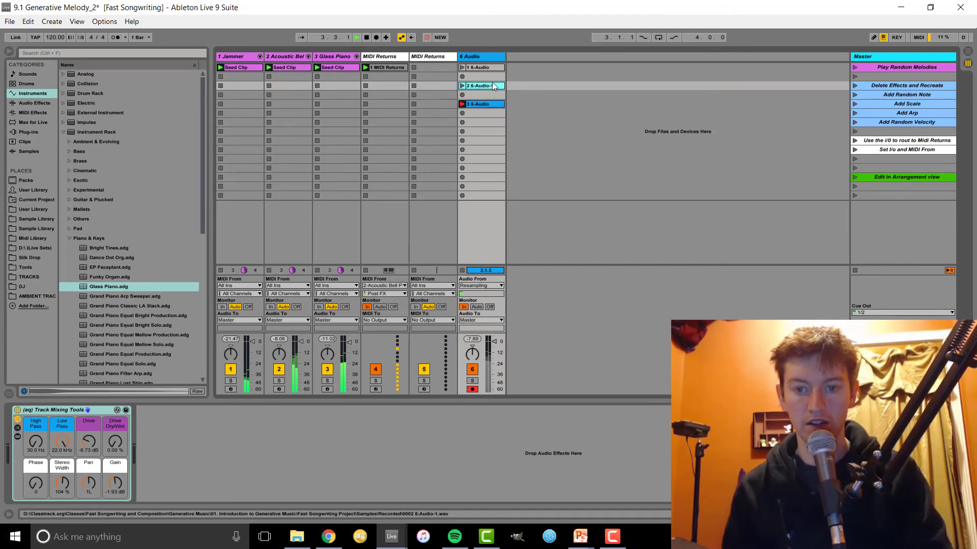
text(Gm)
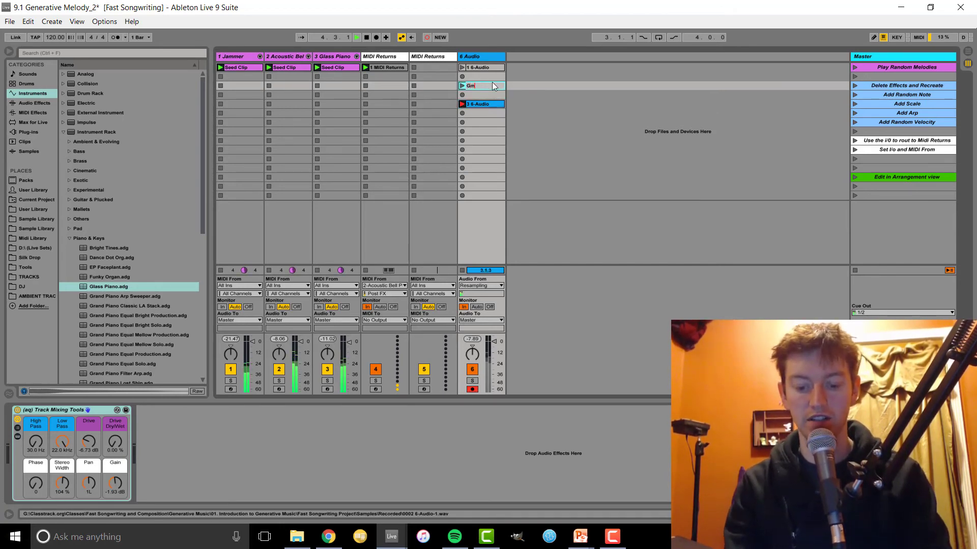
text(in)
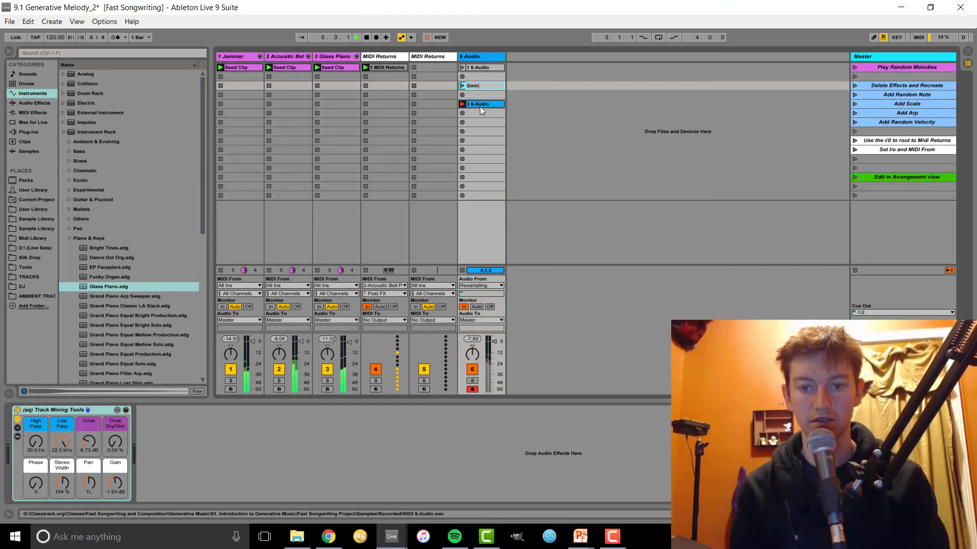
Stop the recording in the fifth slot and rename the new clip as Emin
click(480, 105)
key(ctrl+r)
text(Em)
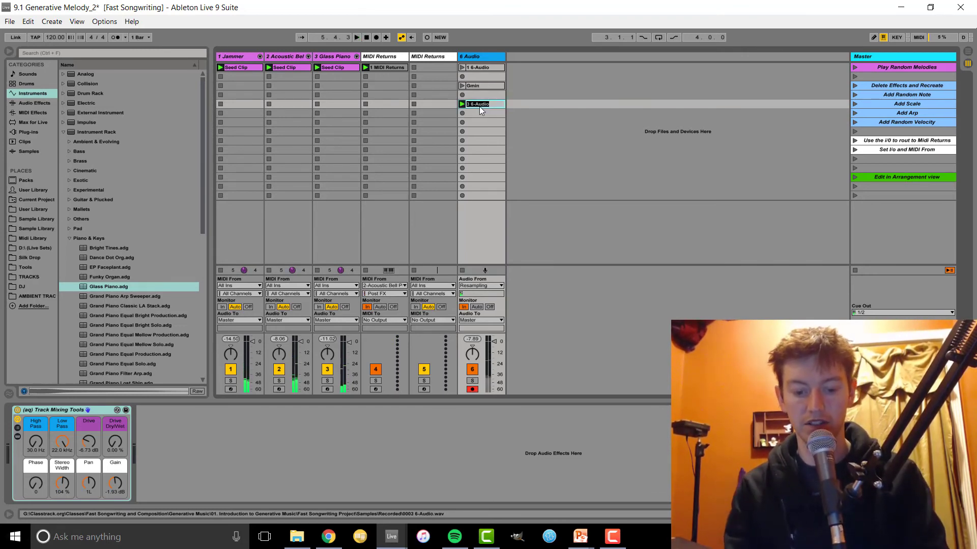
text(in)
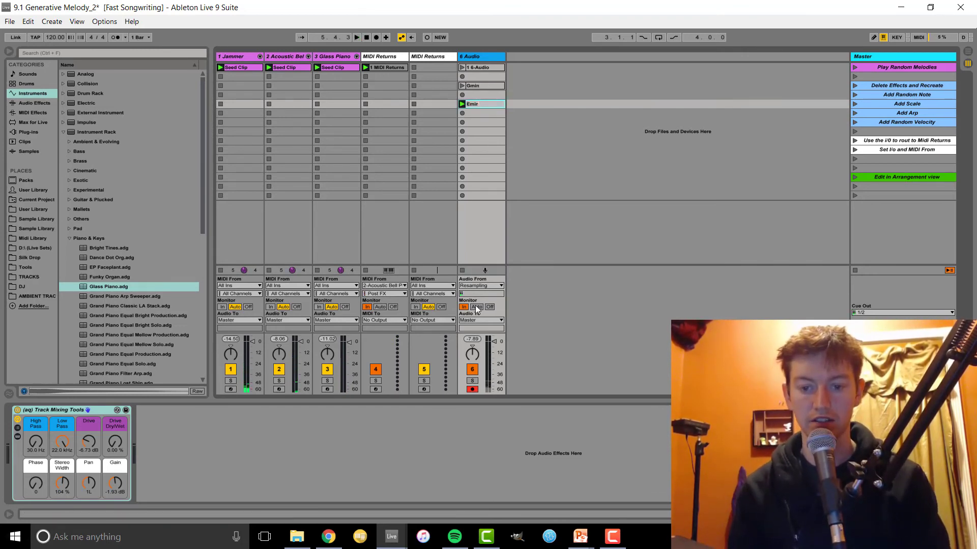
Set the audio track's Monitor to Auto and stop all playing clips on every track
click(489, 56)
click(478, 86)
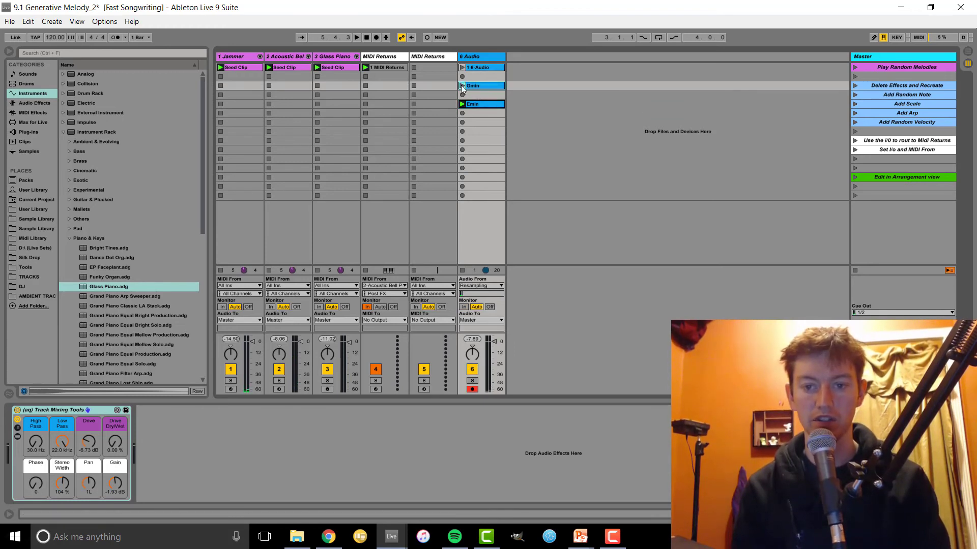
key(space)
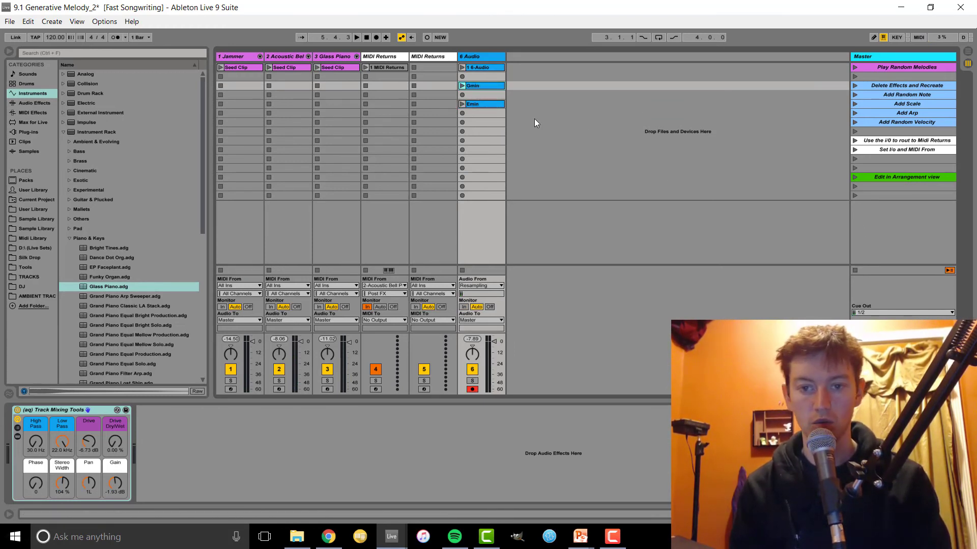
Play the Gmin and Emin clips alternately to compare how the two keys sound in sequence
click(462, 85)
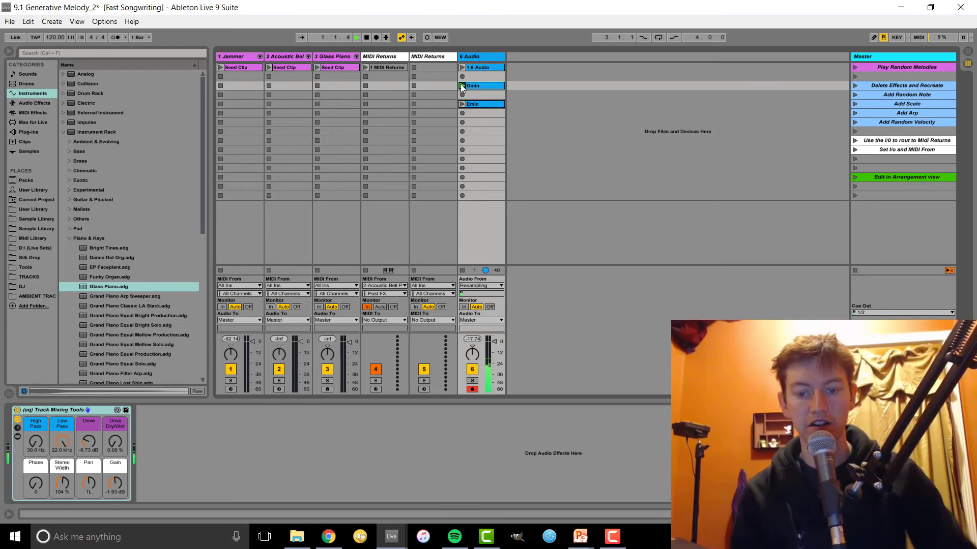
double_click(488, 86)
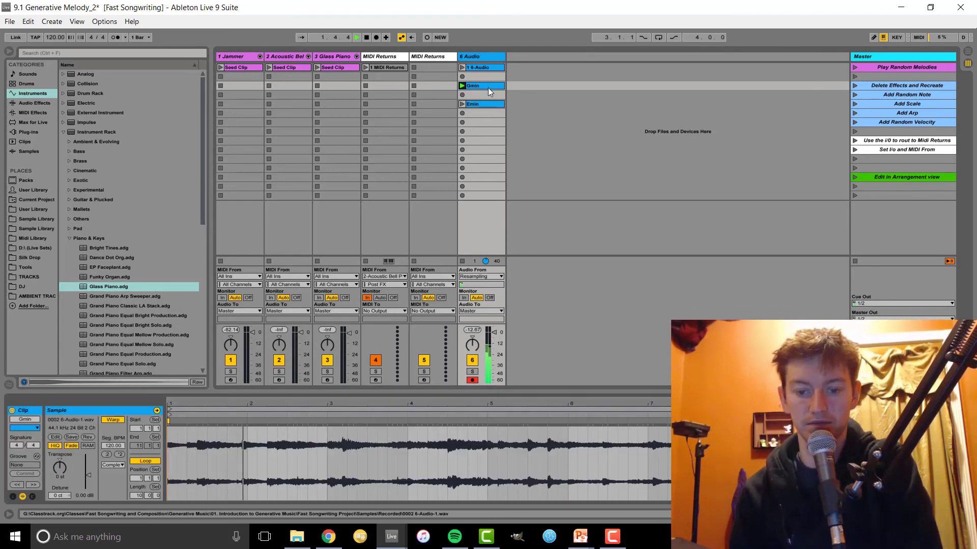
click(463, 104)
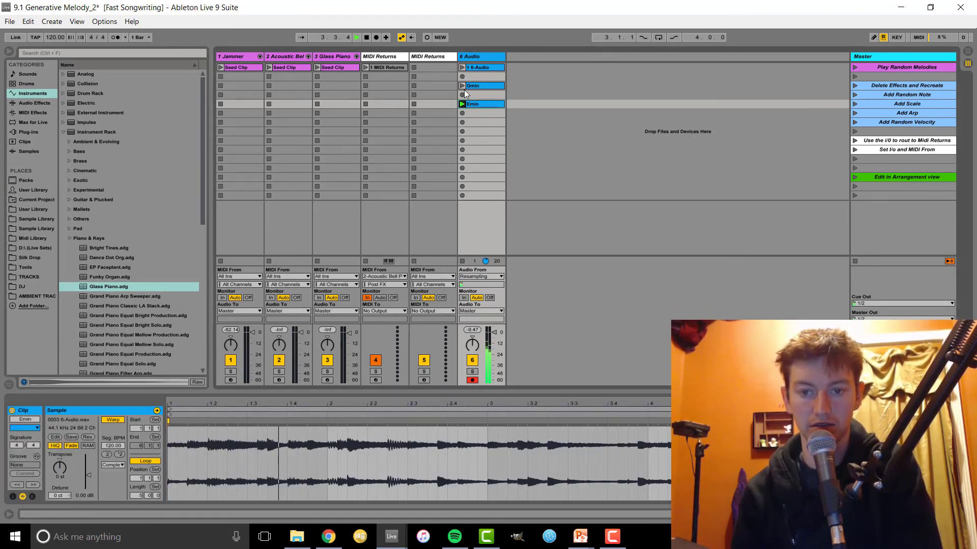
click(462, 86)
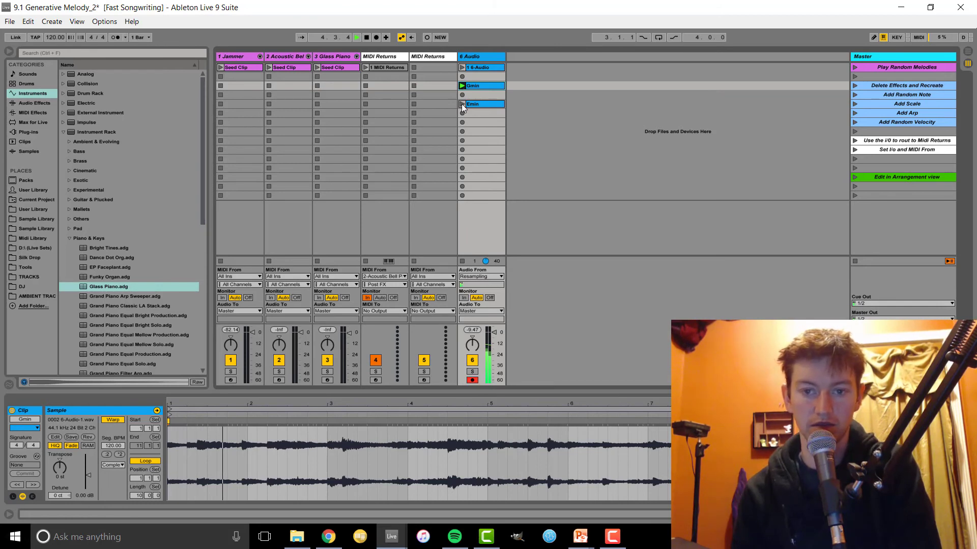
click(462, 104)
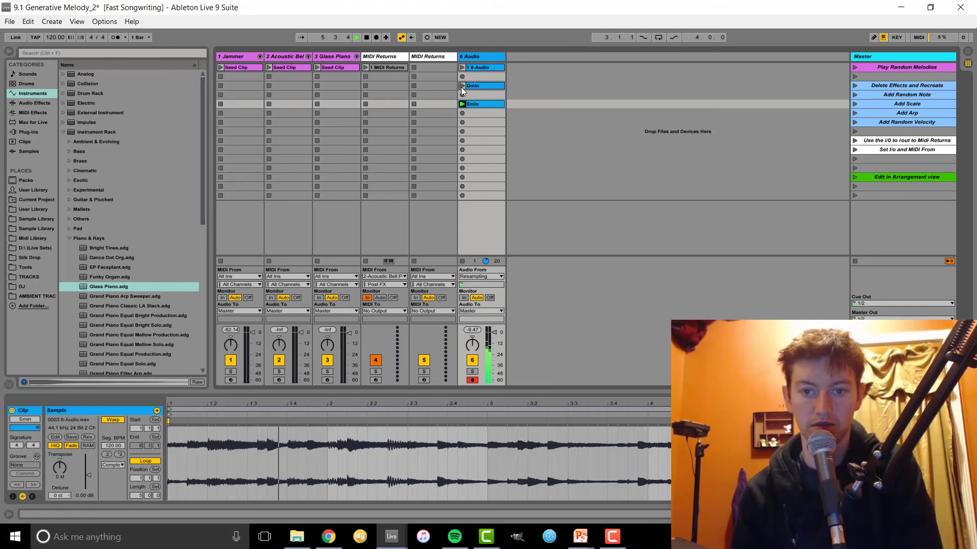
click(463, 86)
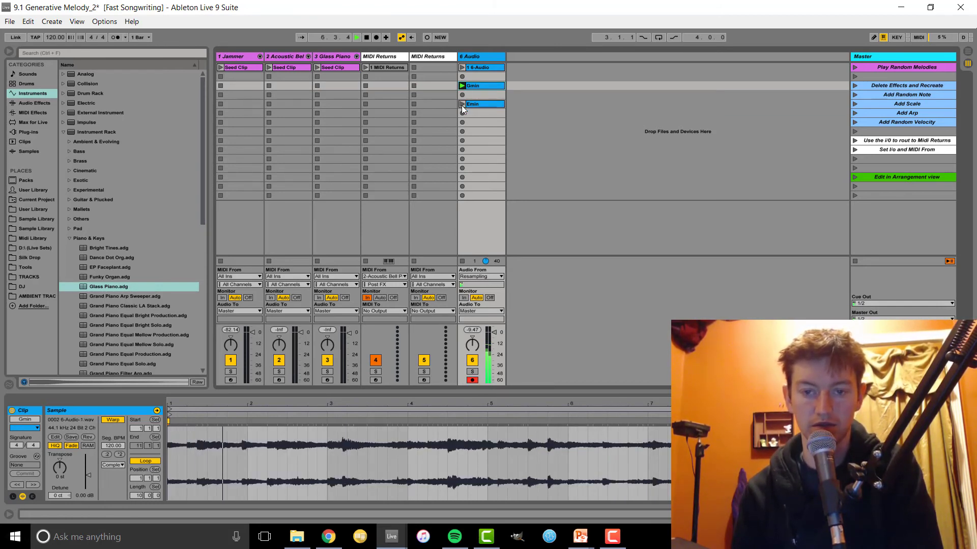
Switch playback to the Emin clip and back to the Gmin clip, and stop the transport
click(463, 103)
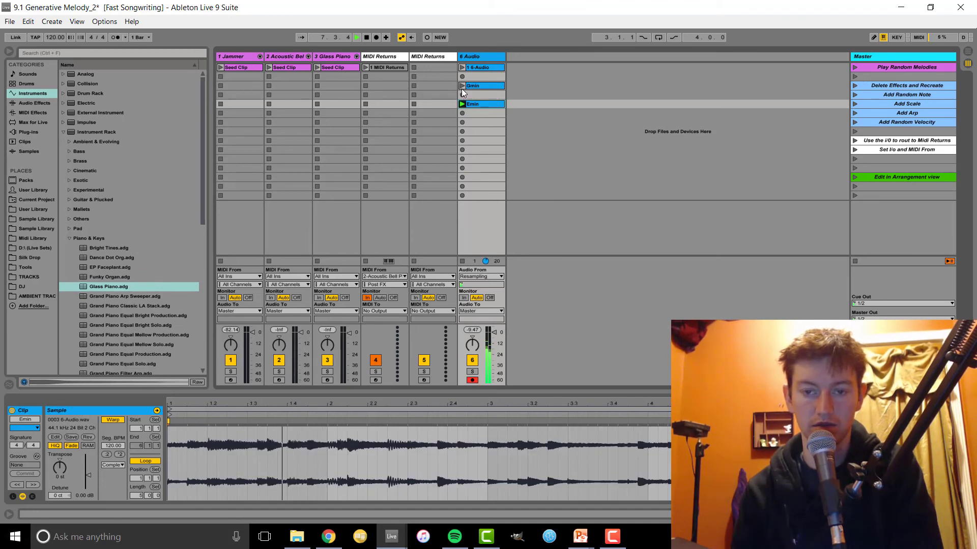
click(462, 89)
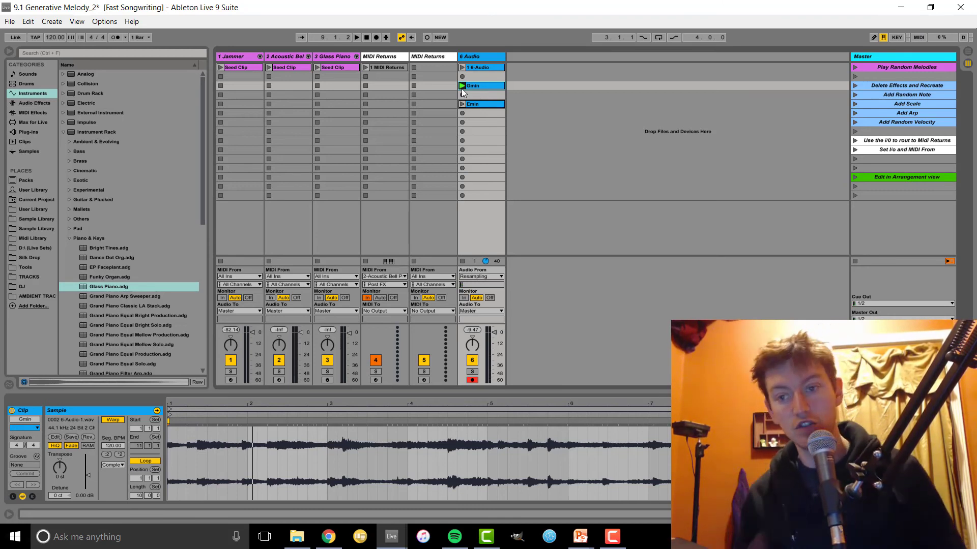
Review the Jammer track's chain of MIDI effects and instrument, and switch to the Generative Music presentation slide
click(235, 57)
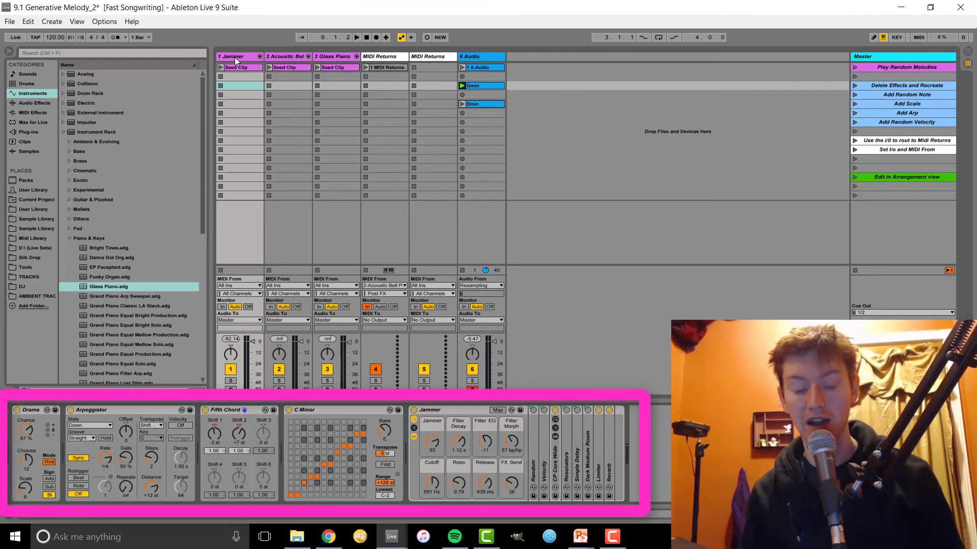
right_click(49, 479)
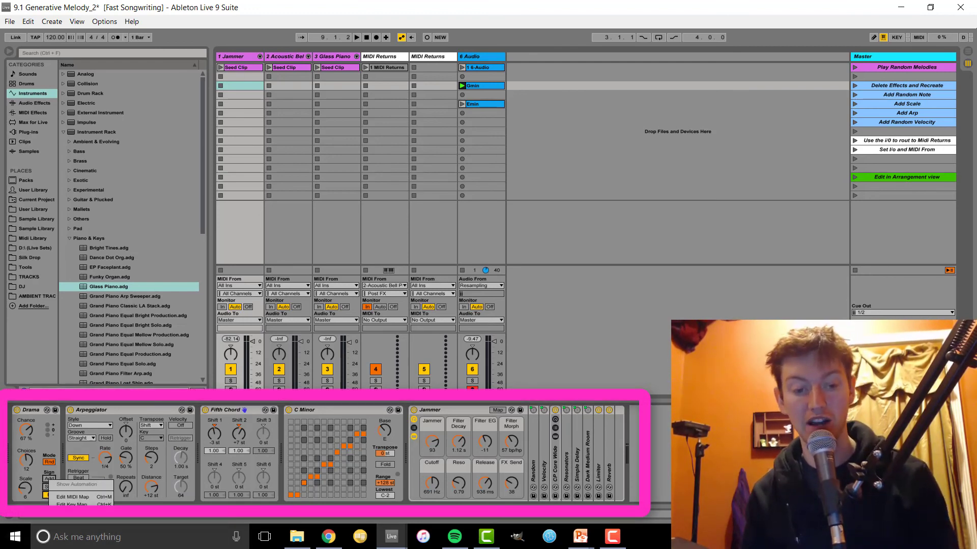
click(477, 407)
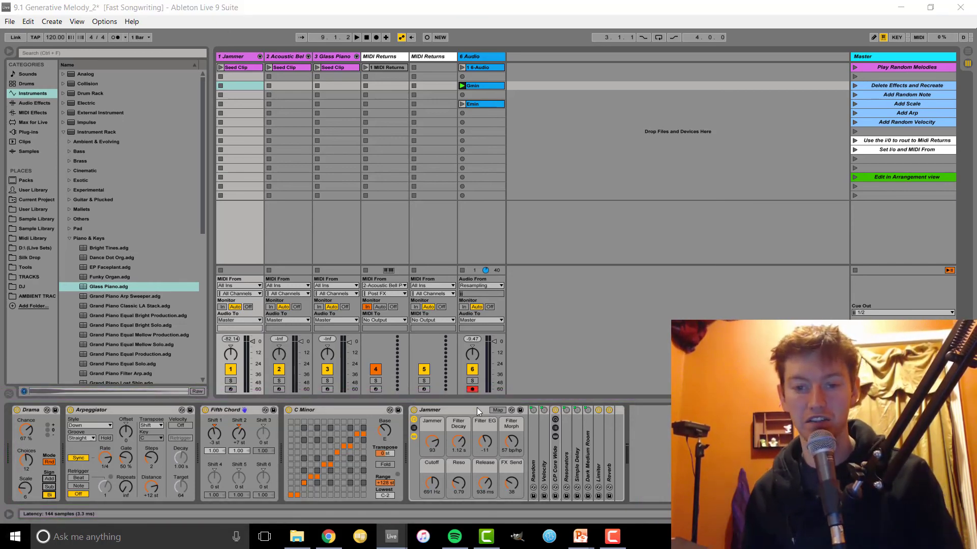
key(alt+Tab)
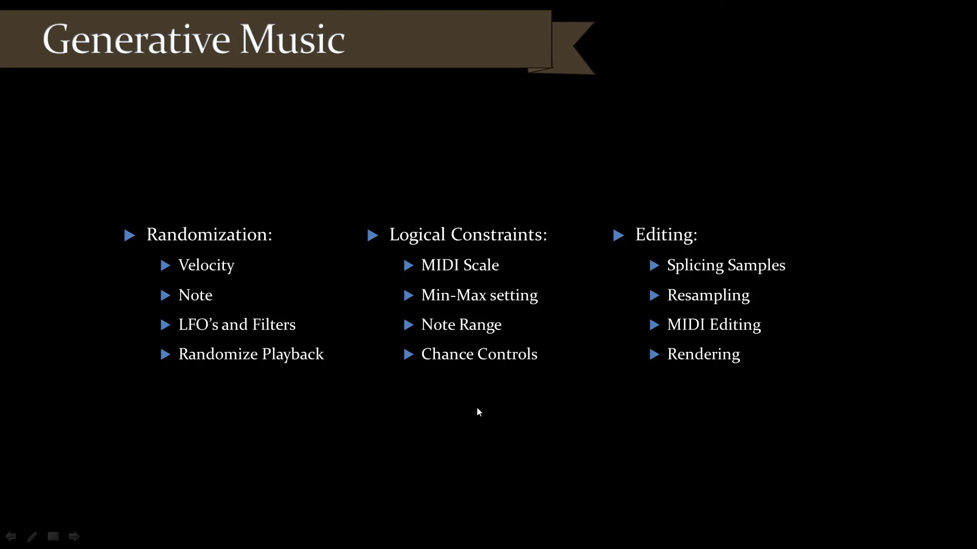